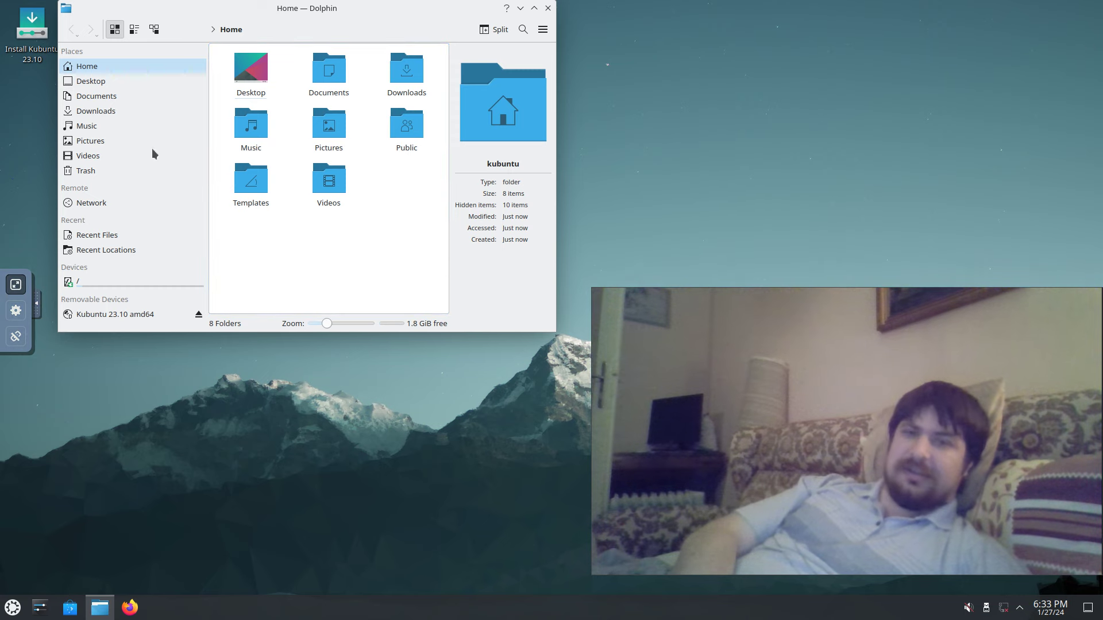
Step: Move the Home folder window down, clear of the desktop's edge, and collapse the remote session's control bar
left_click_drag(347, 9, 367, 80)
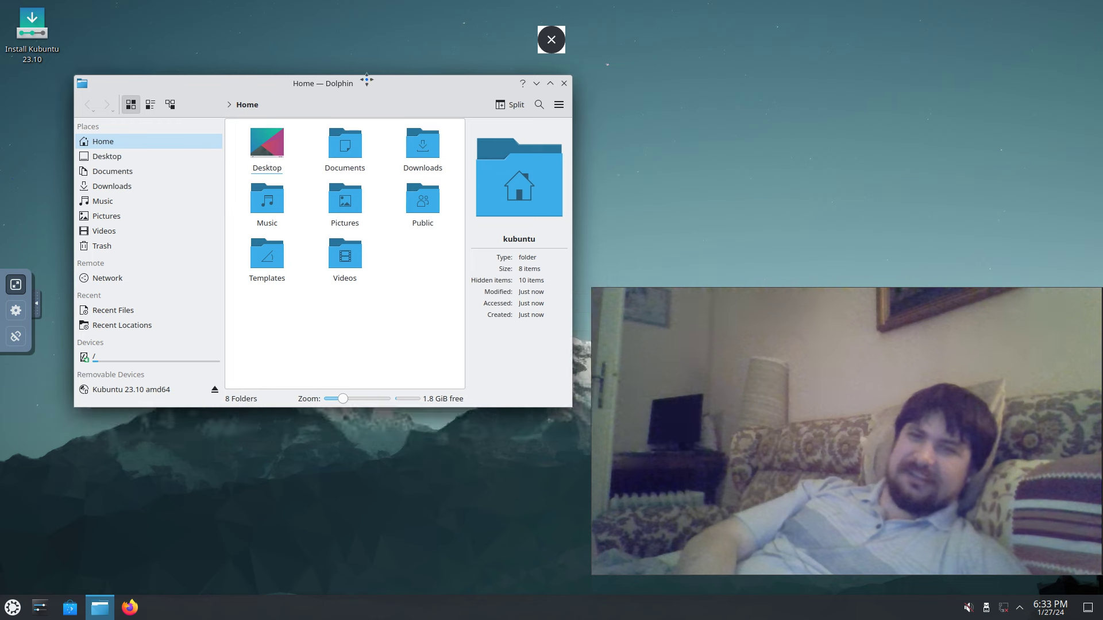
left_click(38, 308)
right_click(417, 259)
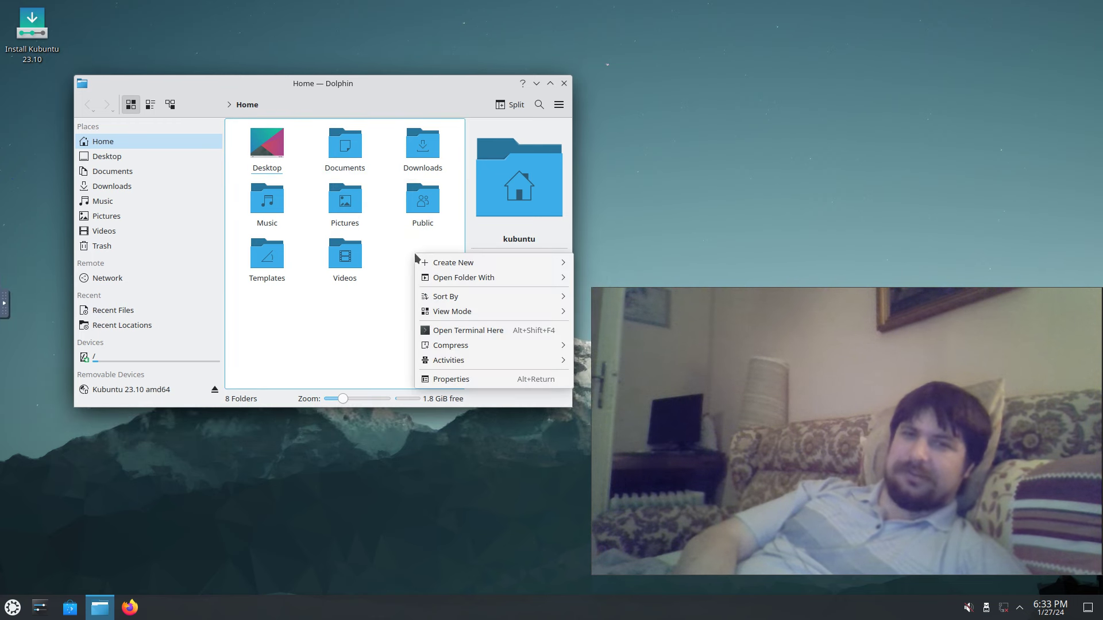
left_click(446, 305)
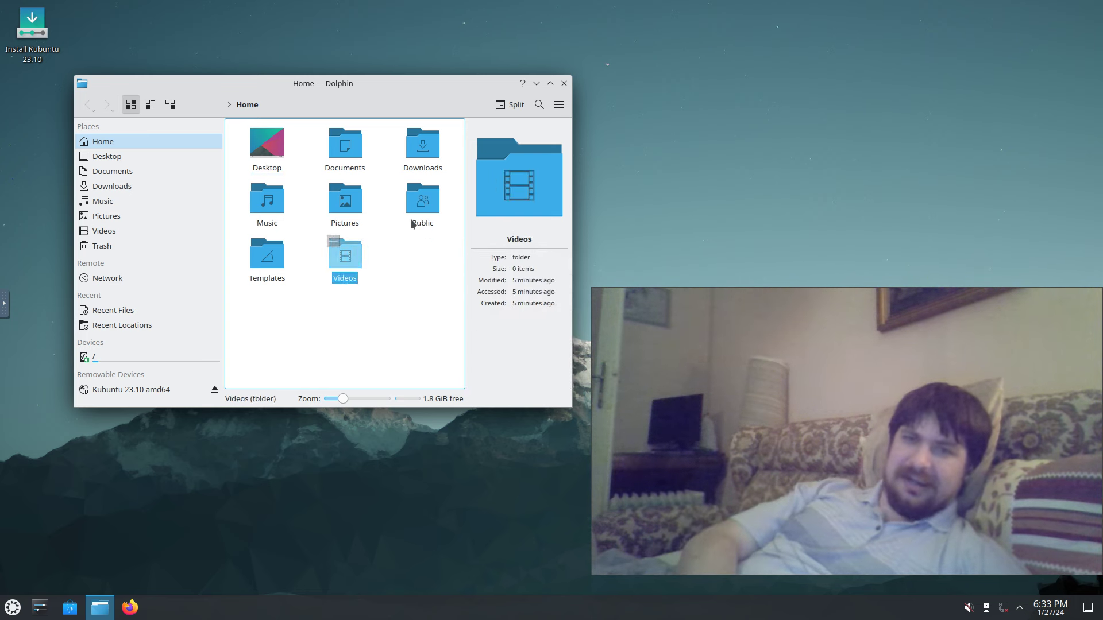
left_click(423, 200)
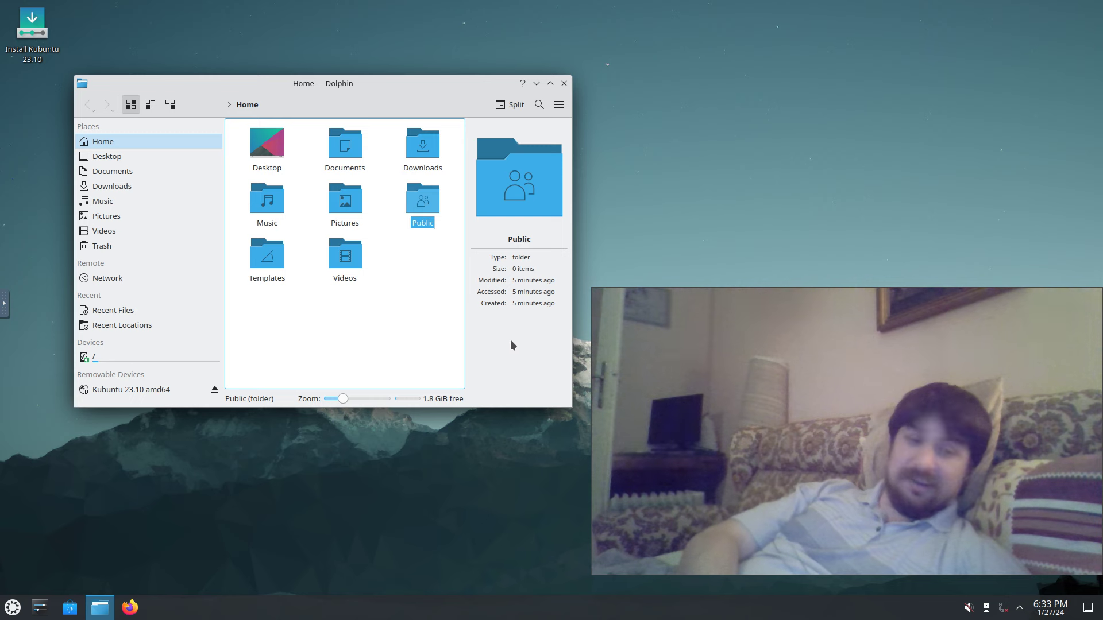
left_click(436, 329)
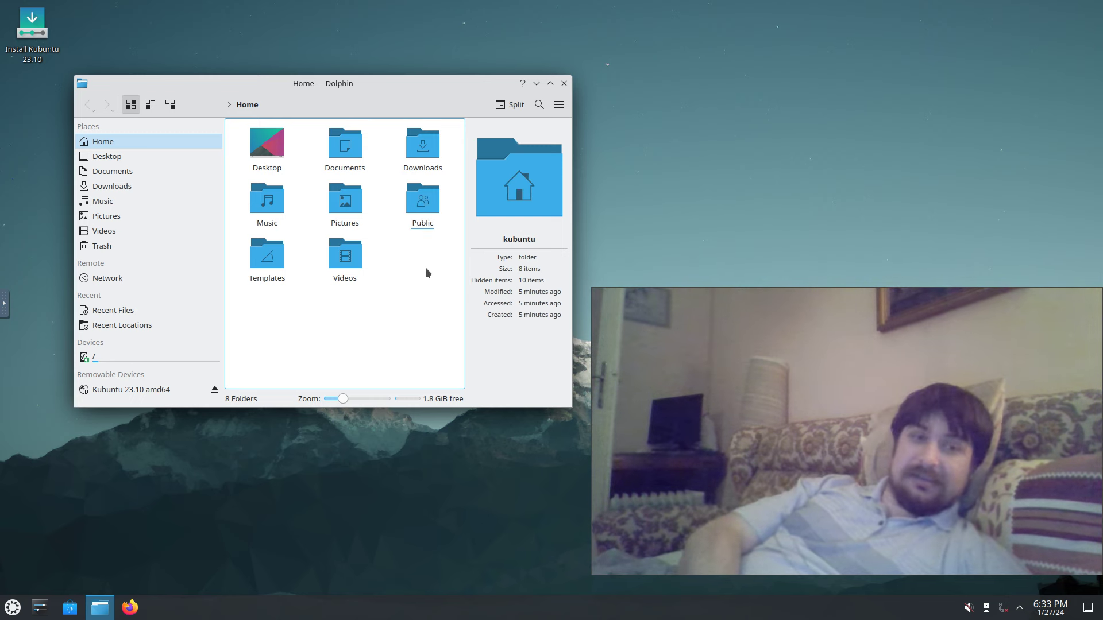
Step: Leave the remote desktop's full-screen mode and shift the Home folder window slightly
left_click(4, 304)
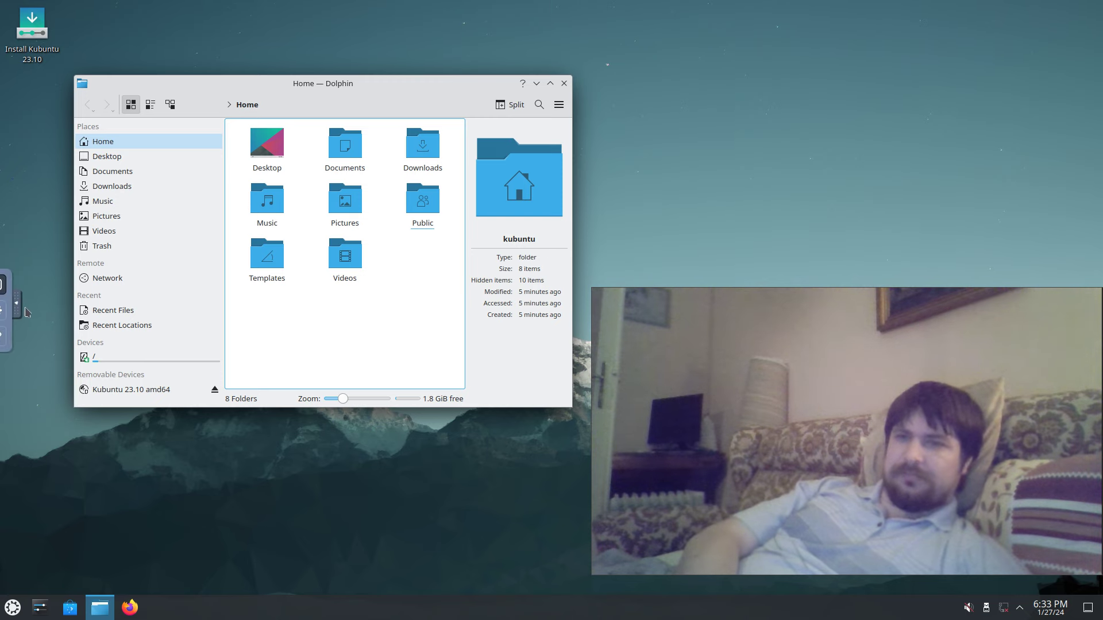
left_click(17, 283)
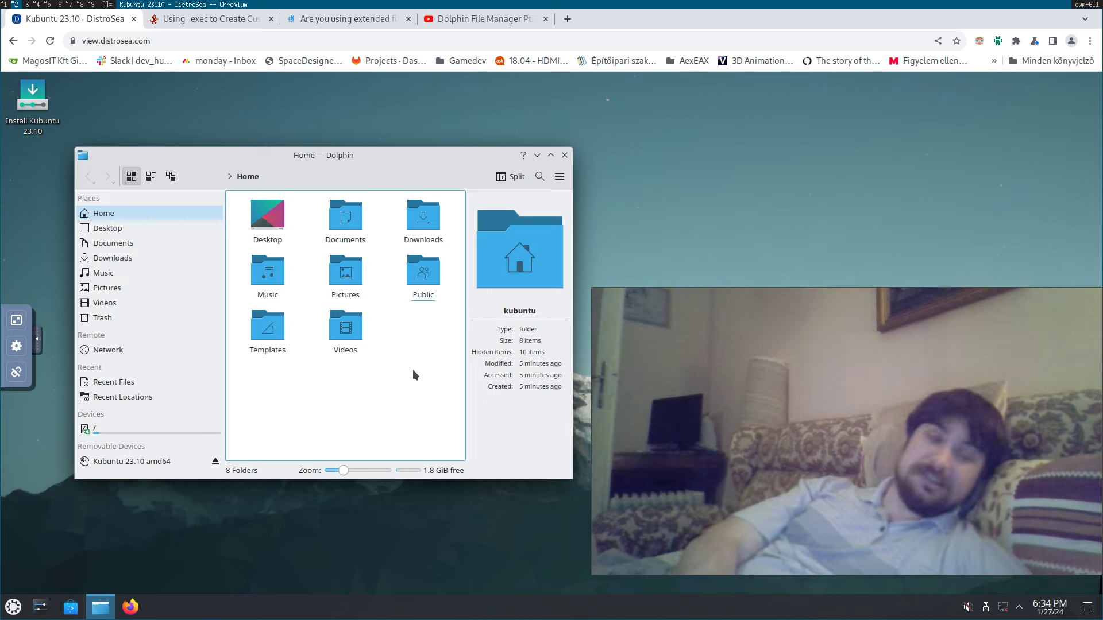
right_click(411, 328)
left_click(382, 152)
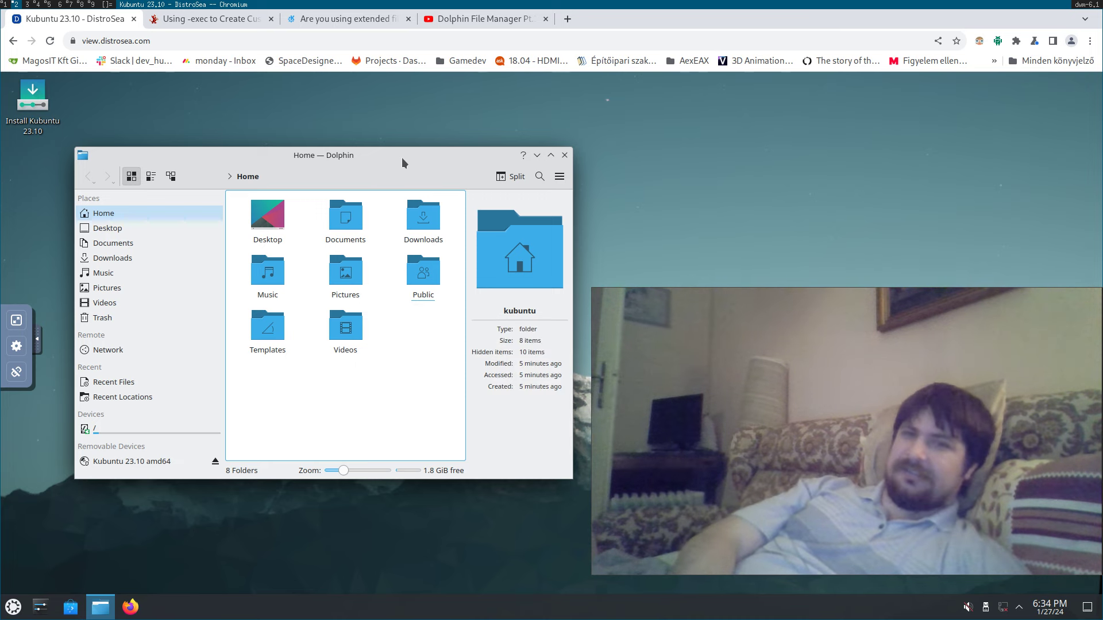
mouse_move(401, 158)
left_mouse_down()
mouse_move(535, 148)
mouse_move(415, 164)
left_mouse_up()
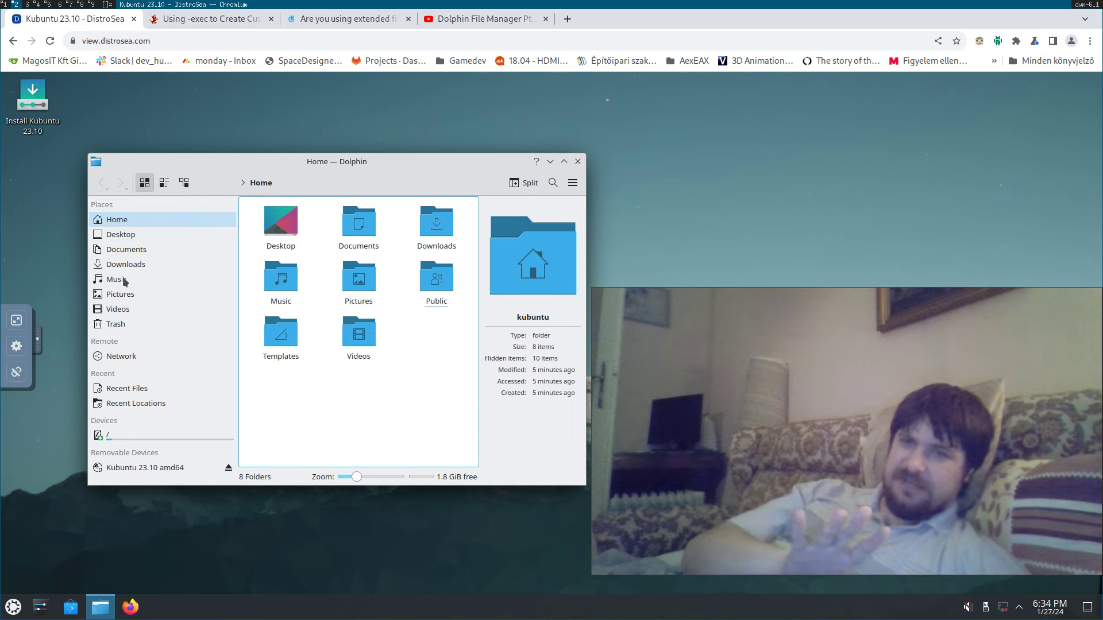
Step: View the Desktop and Documents folders and return to the Home folder
left_click(129, 239)
left_click(142, 250)
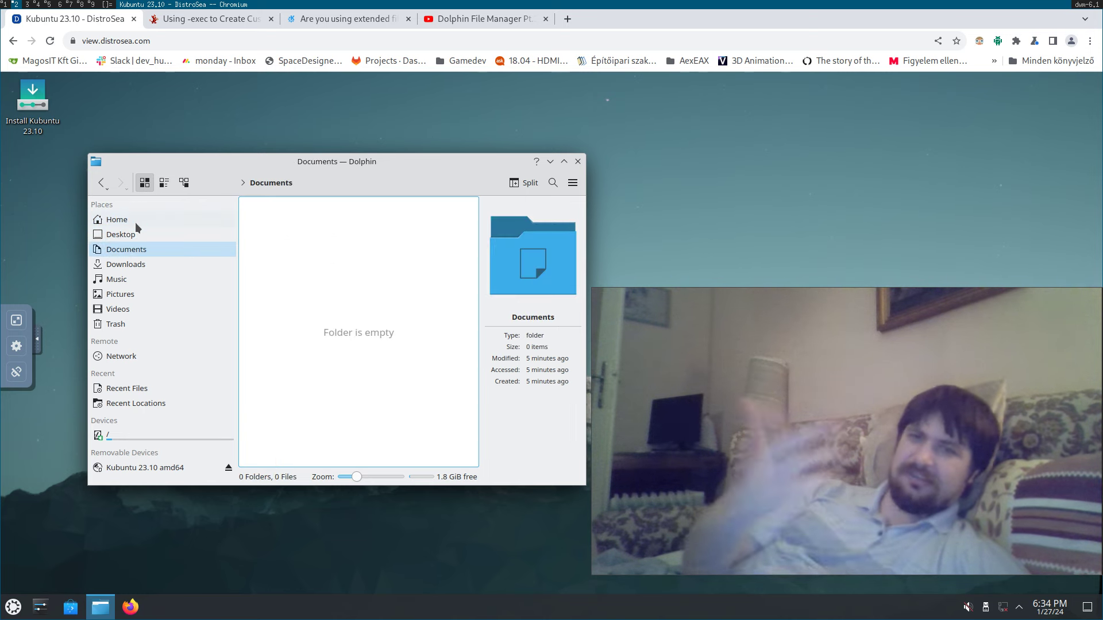
left_click(137, 222)
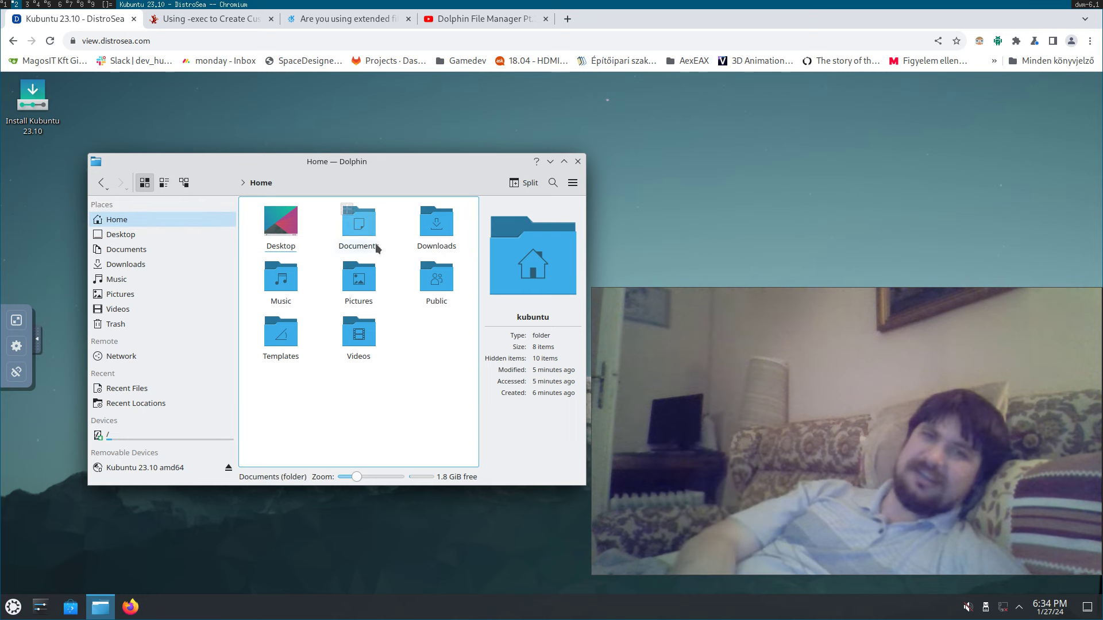
Step: Create a new text file named Text File.txt in the Home folder
right_click(422, 328)
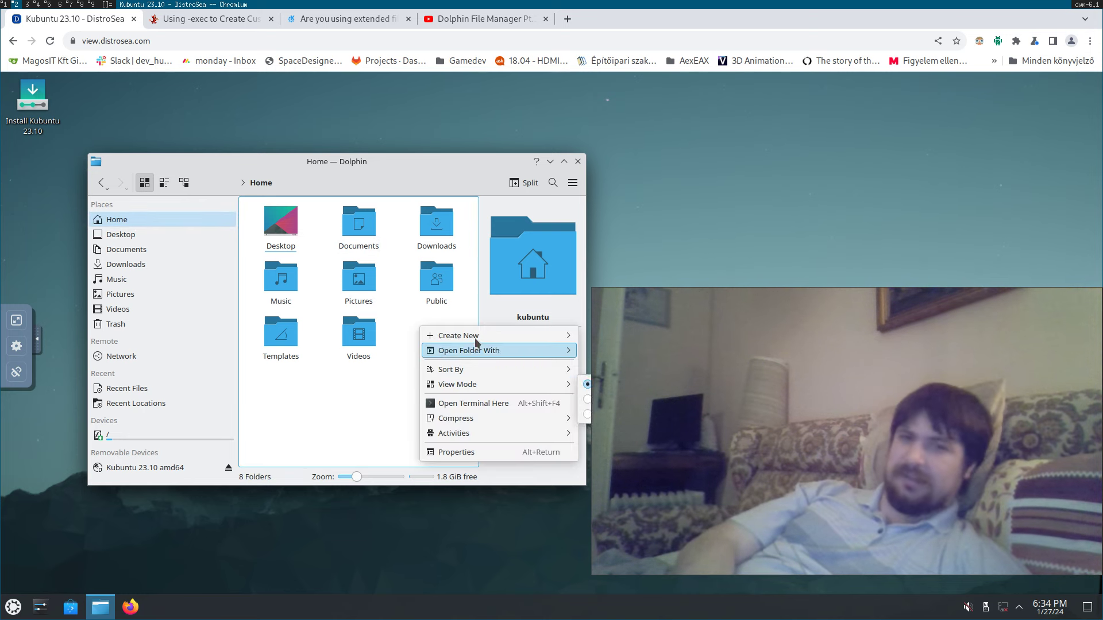
mouse_move(477, 341)
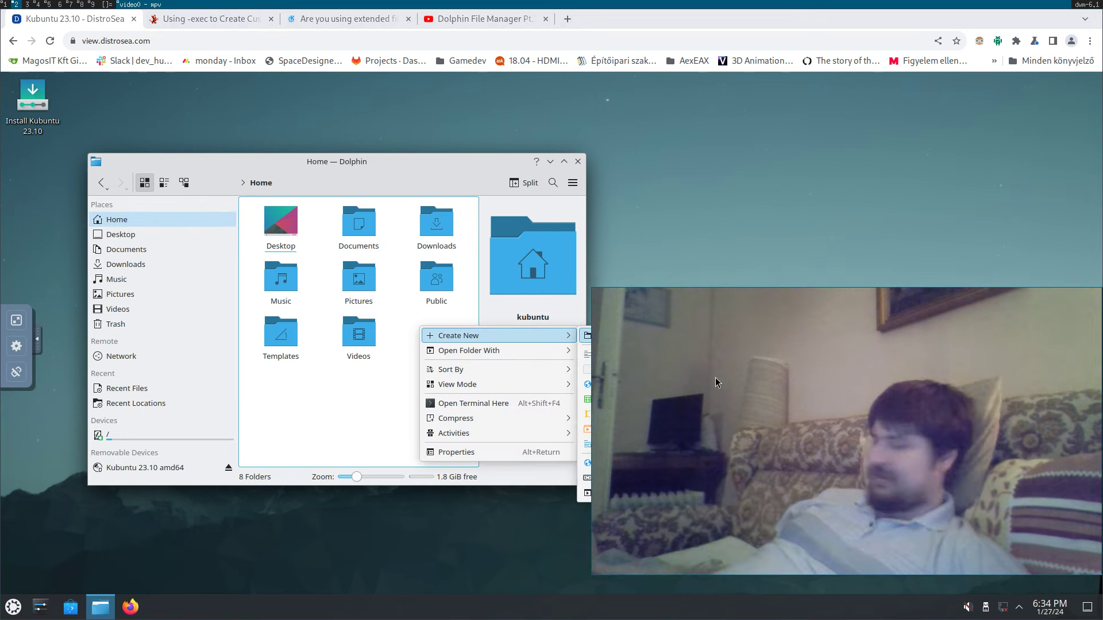
left_click_drag(715, 375, 858, 559)
left_click(632, 355)
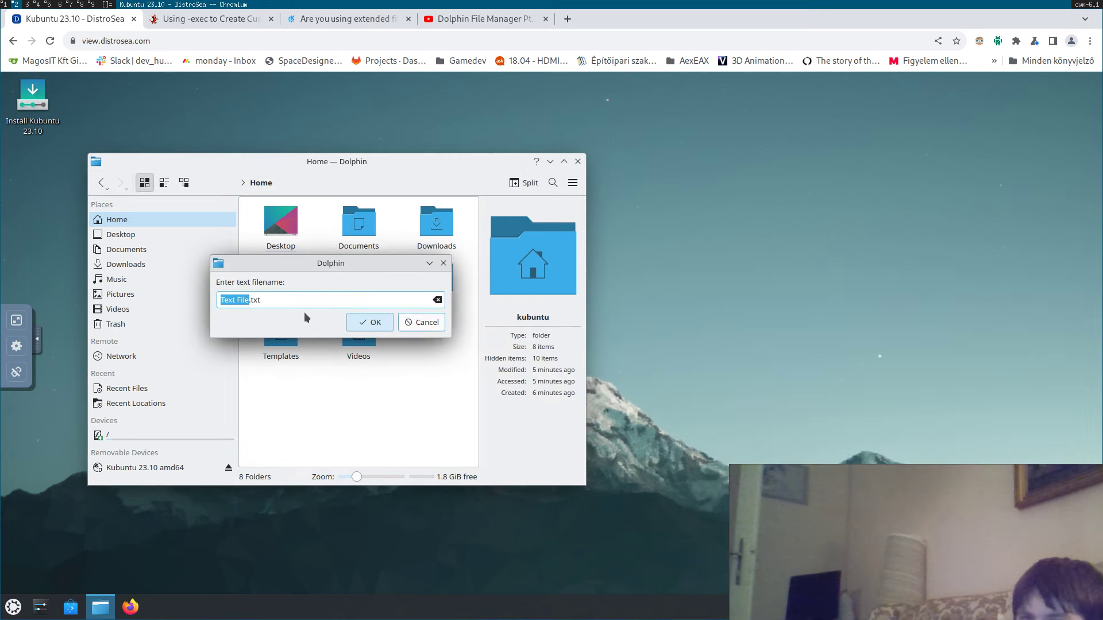
left_click(351, 321)
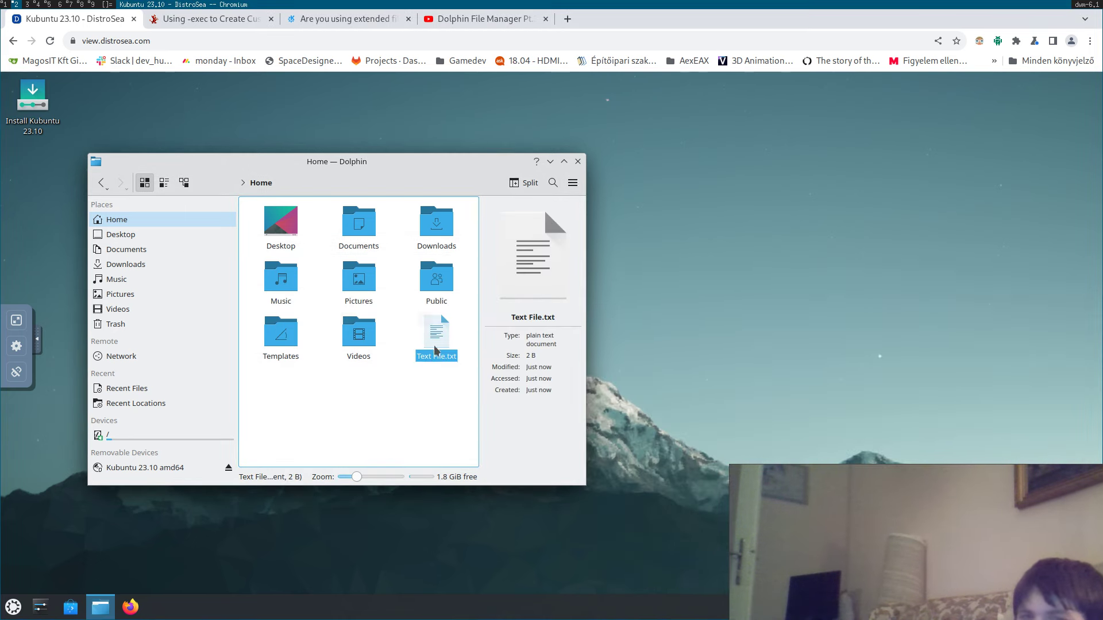
Step: Inspect the detailed properties of Text File.txt and close them without making changes
right_click(441, 339)
left_click(445, 537)
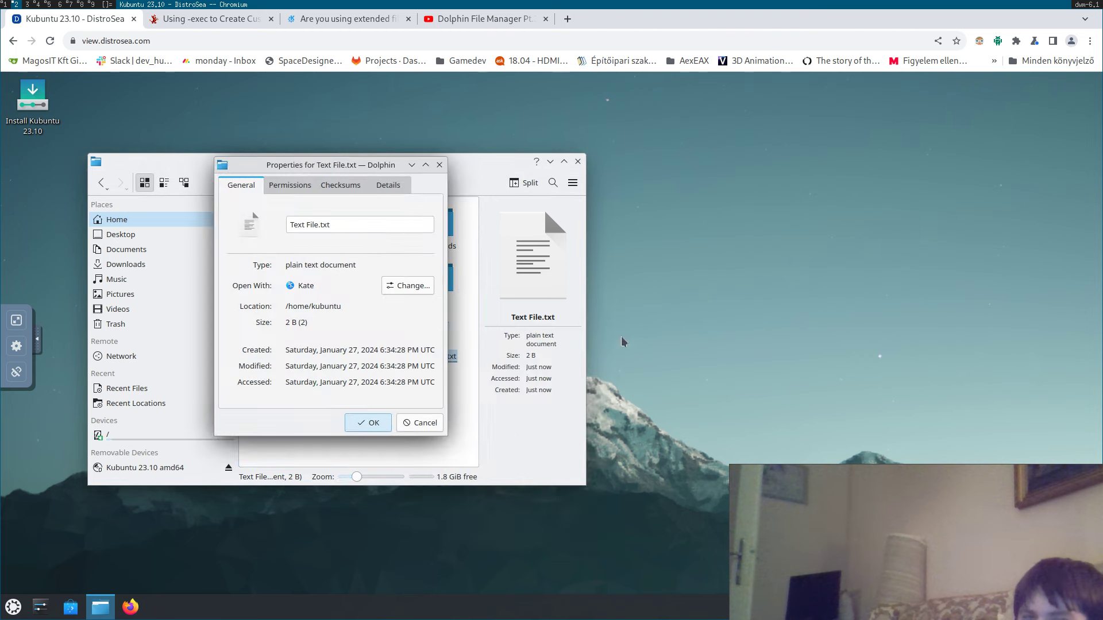
left_click(407, 191)
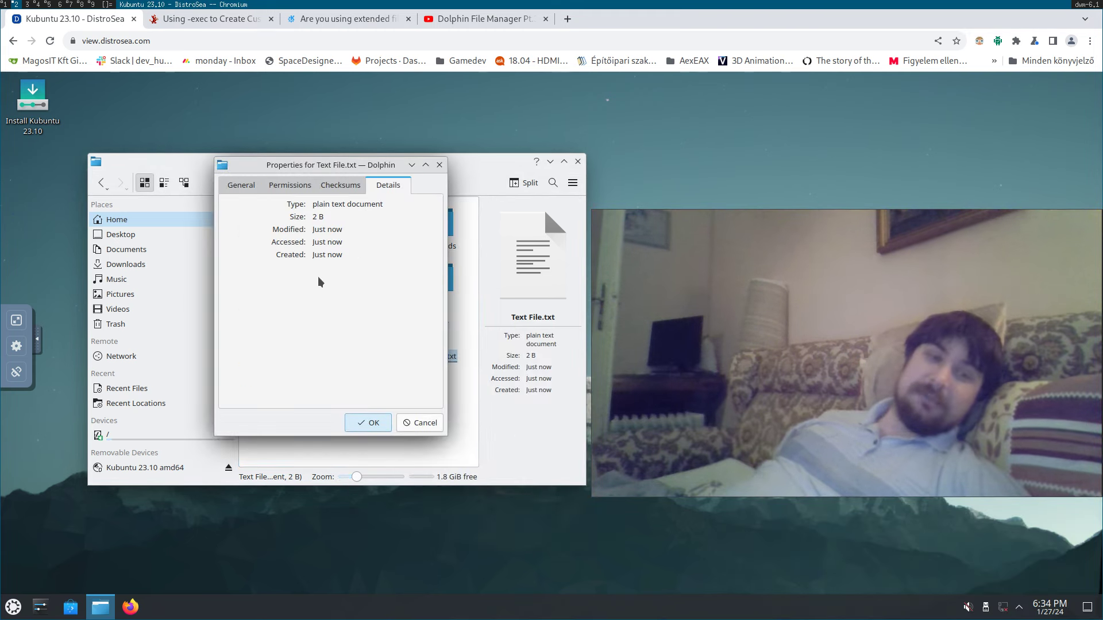
left_click_drag(389, 212, 473, 317)
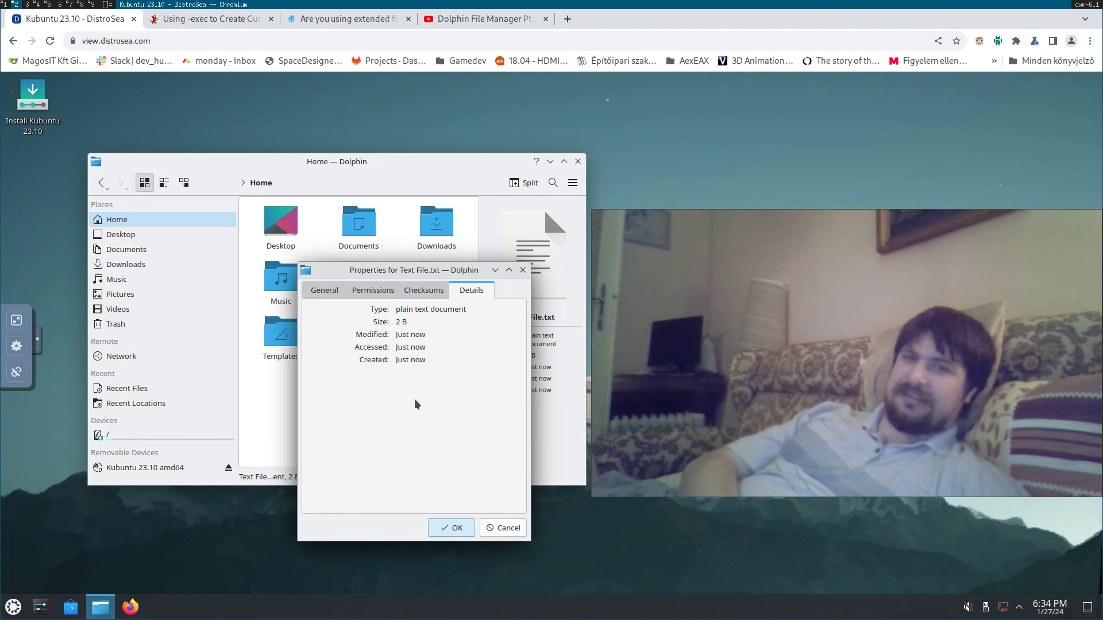
left_click(501, 533)
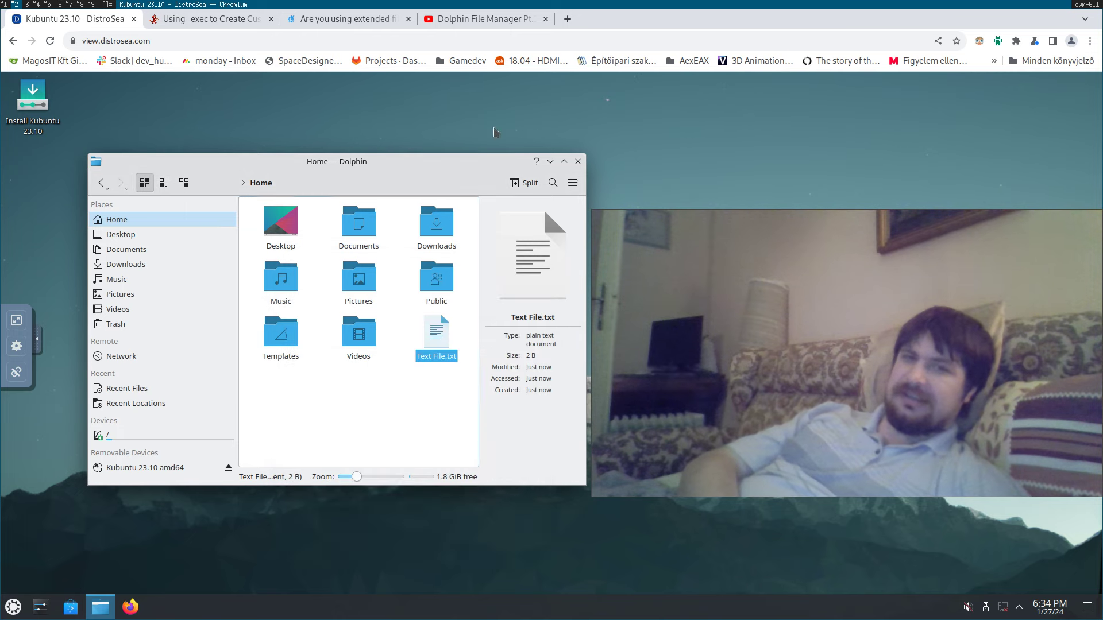
Step: Look through the file manager's options for showing additional file information and leave them unchanged
left_click(574, 187)
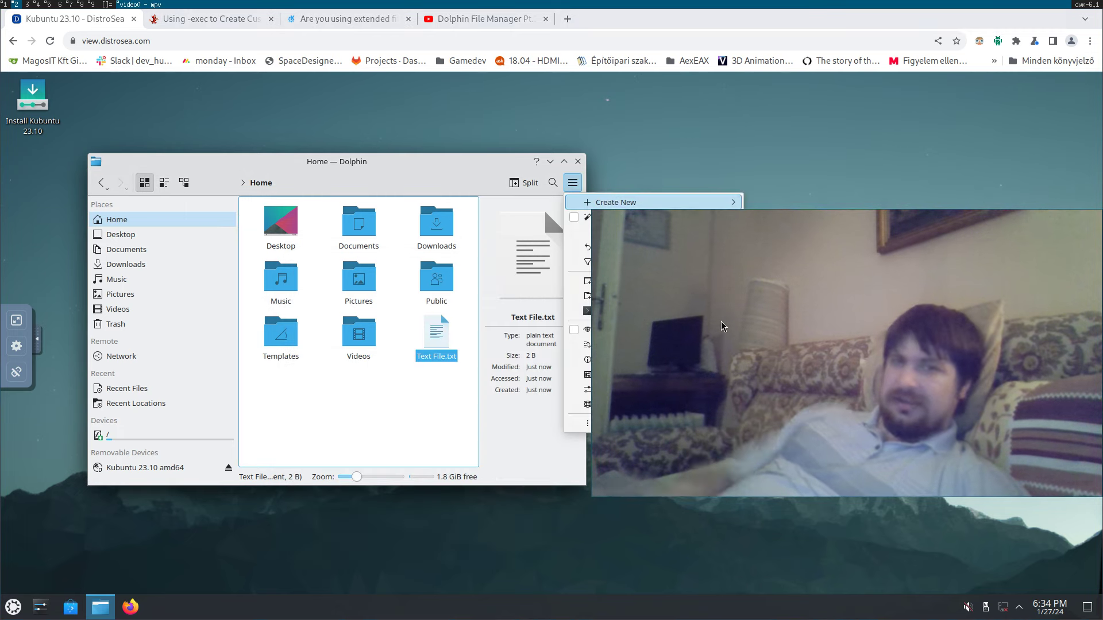
left_click_drag(728, 304, 891, 517)
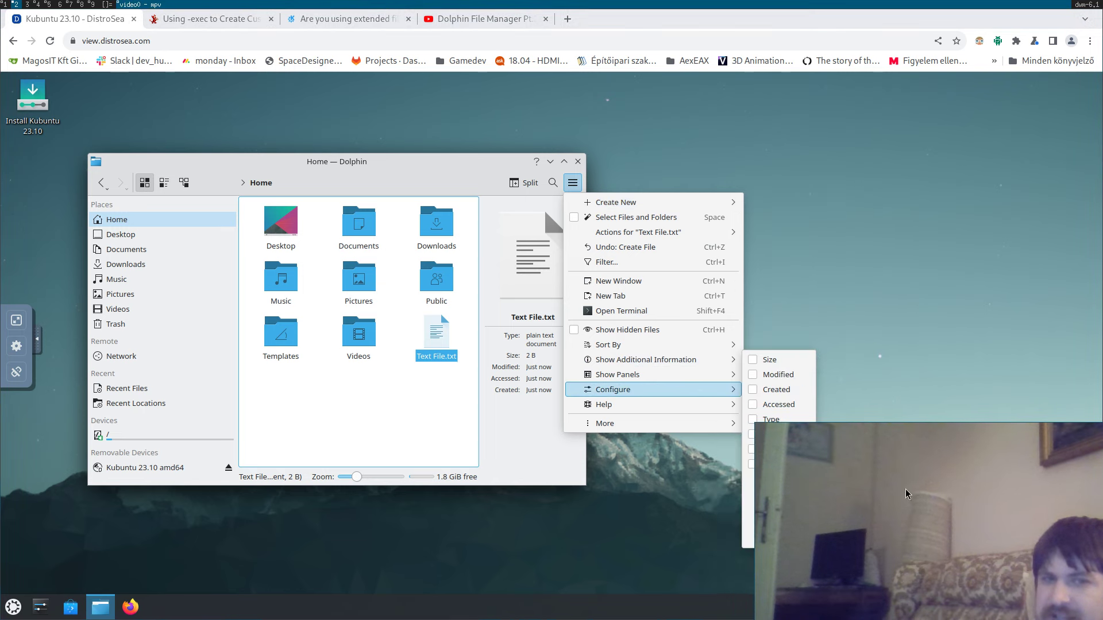
mouse_move(661, 389)
mouse_move(664, 362)
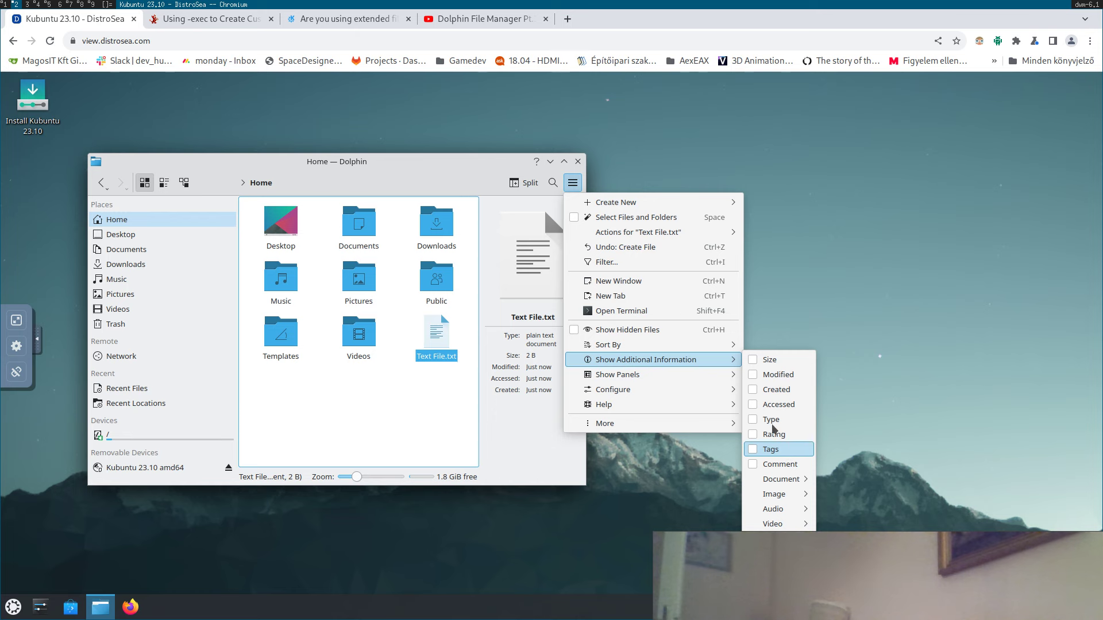
left_click_drag(937, 572, 915, 310)
left_click(449, 435)
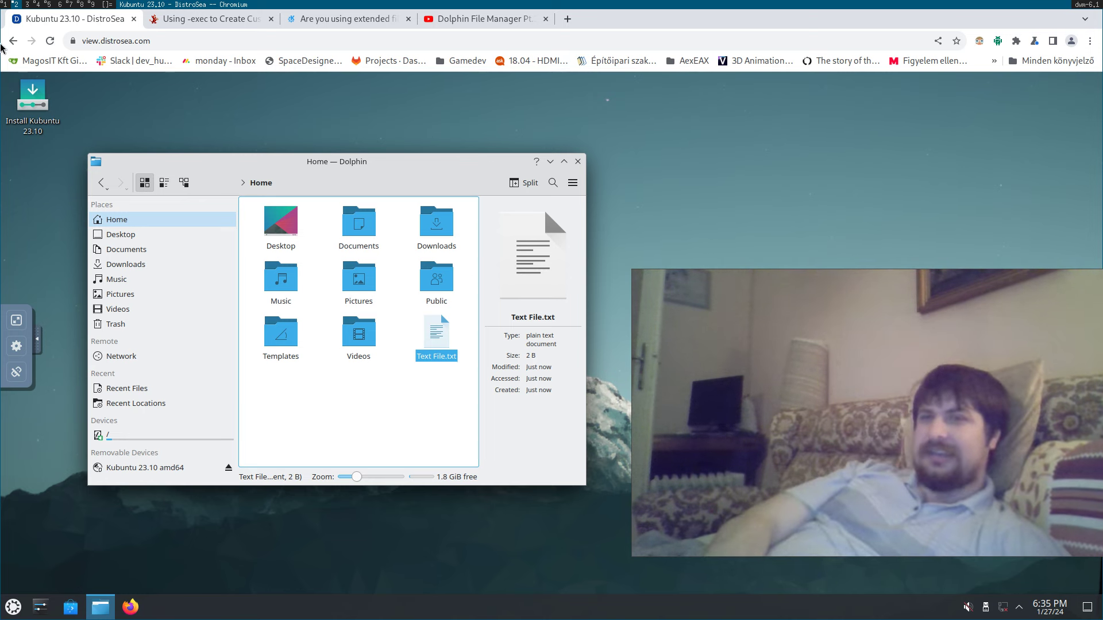
Step: Play the YouTube video "Dolphin File Manager Pt.3 - Tags, Ratings & Comments" and skip forward through the tag creation part
left_click(135, 21)
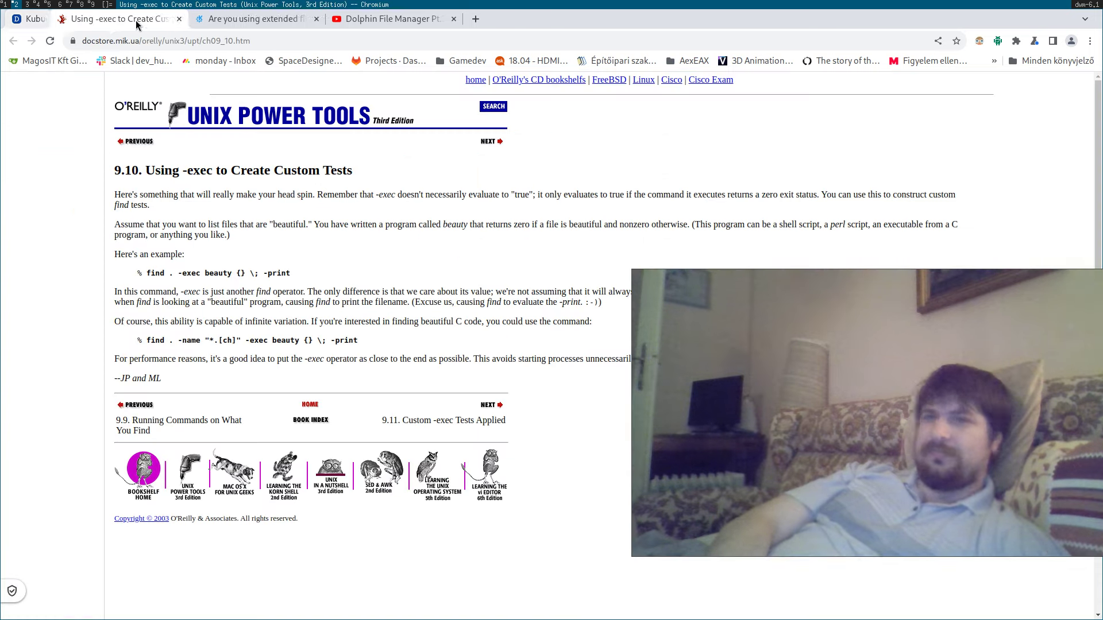
left_click(352, 23)
left_click(533, 196)
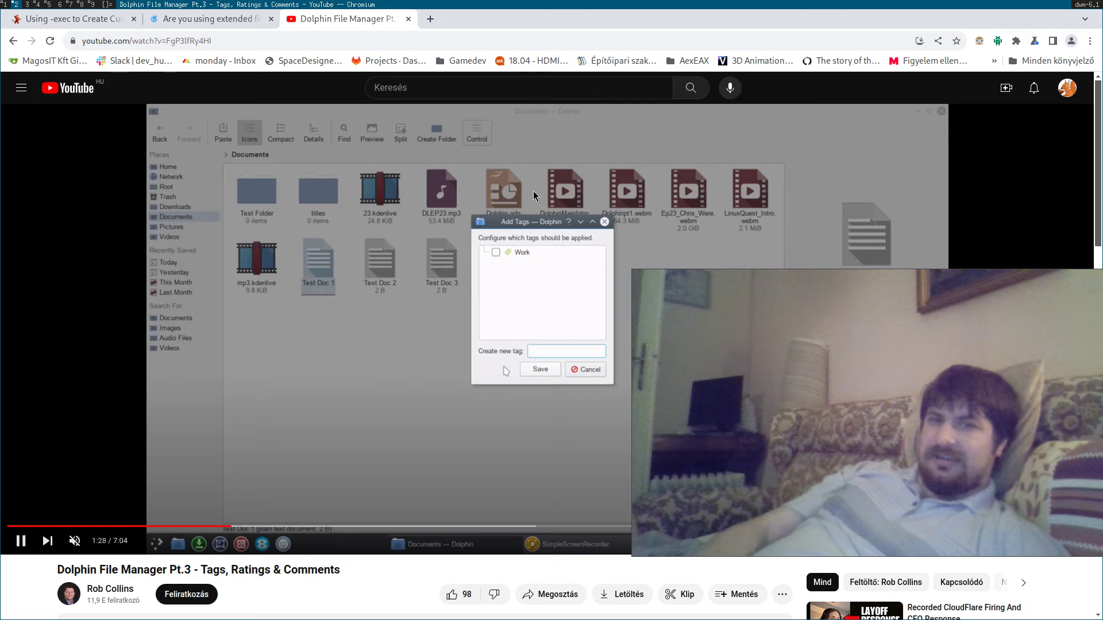
key("Right")
key("Right")
key("Right")
key("Right")
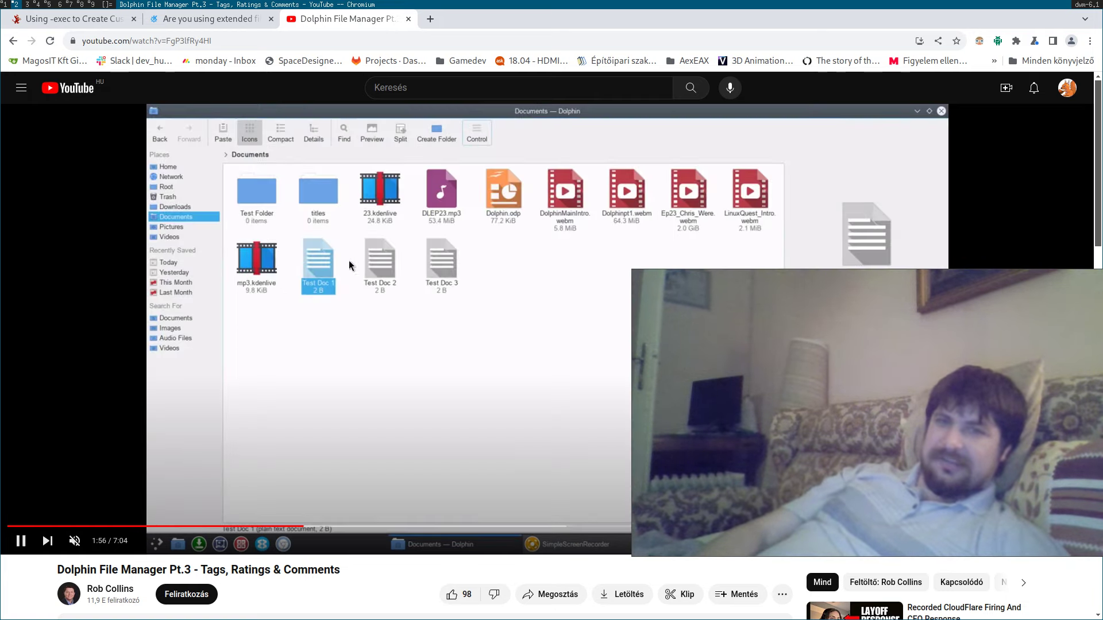
Step: Jump through the video's tagging and rating search demonstrations and pause it at 5:42, where the files are grouped by tag
left_click_drag(856, 411, 891, 463)
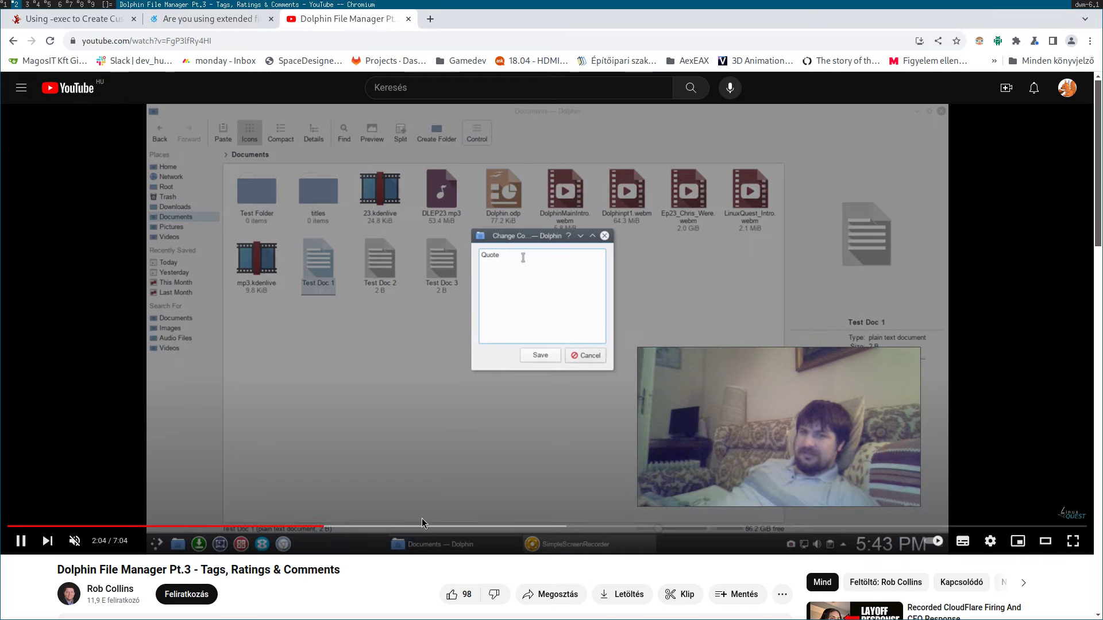
key("space")
left_click(486, 526)
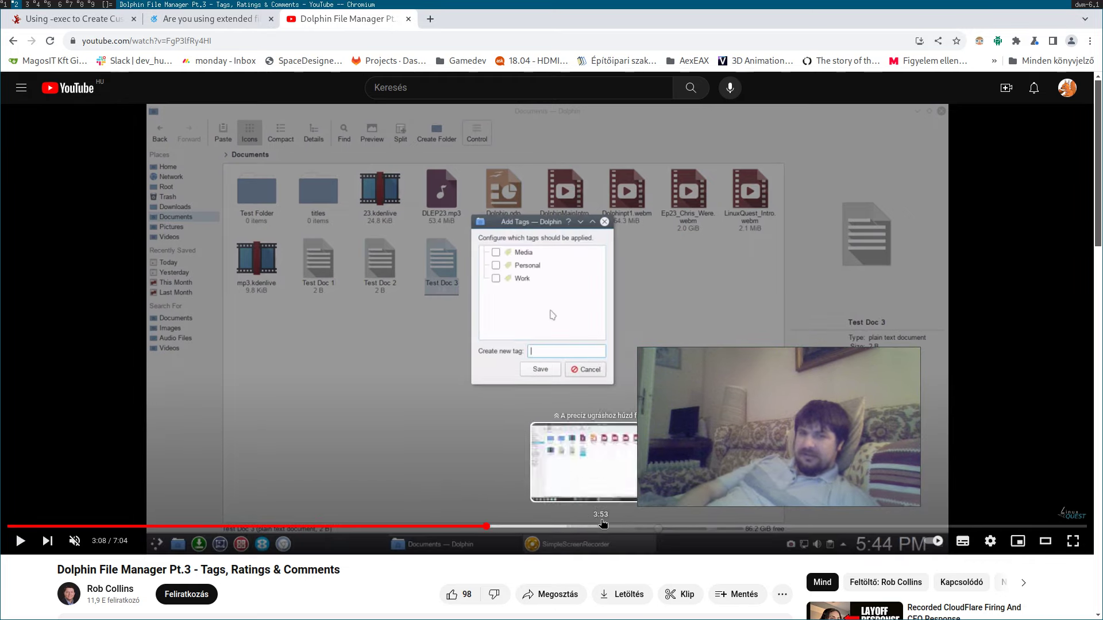
left_click(690, 526)
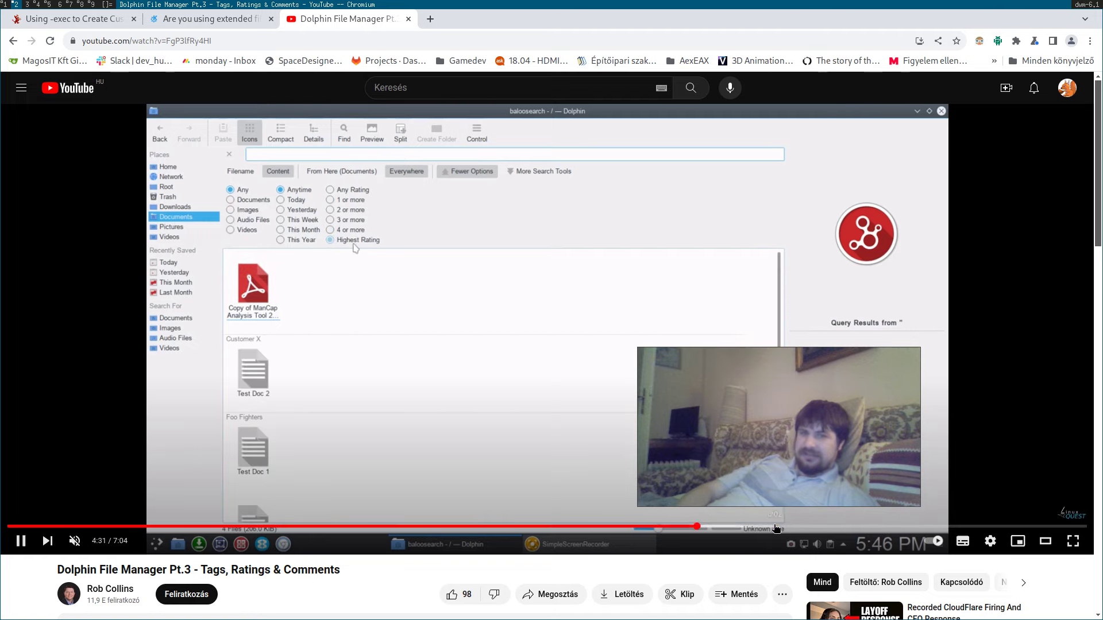
left_click(775, 526)
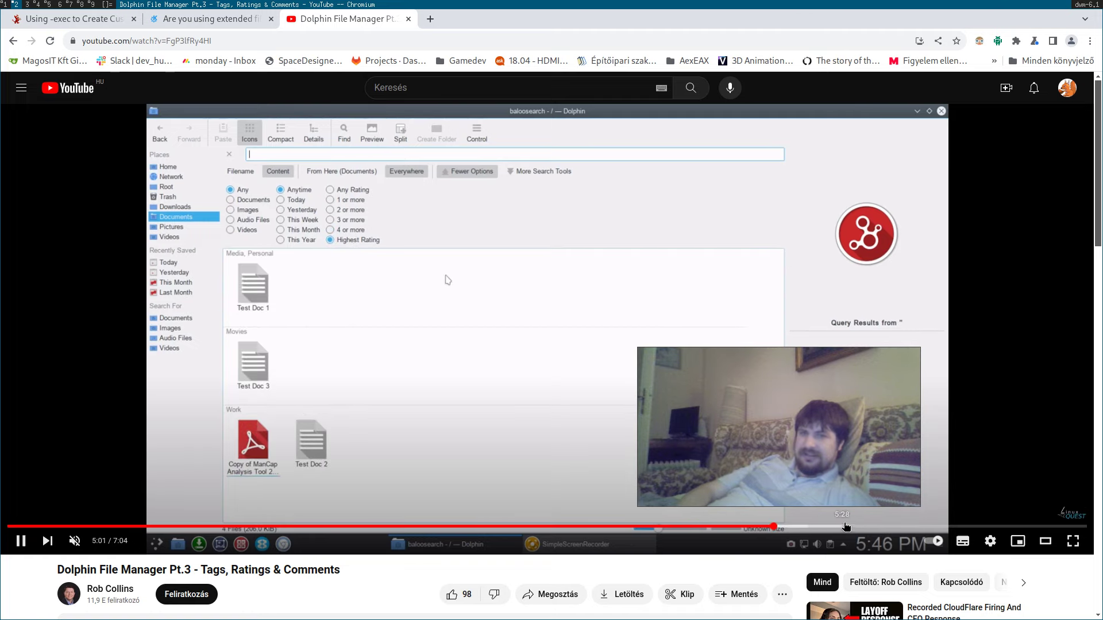
left_click(872, 526)
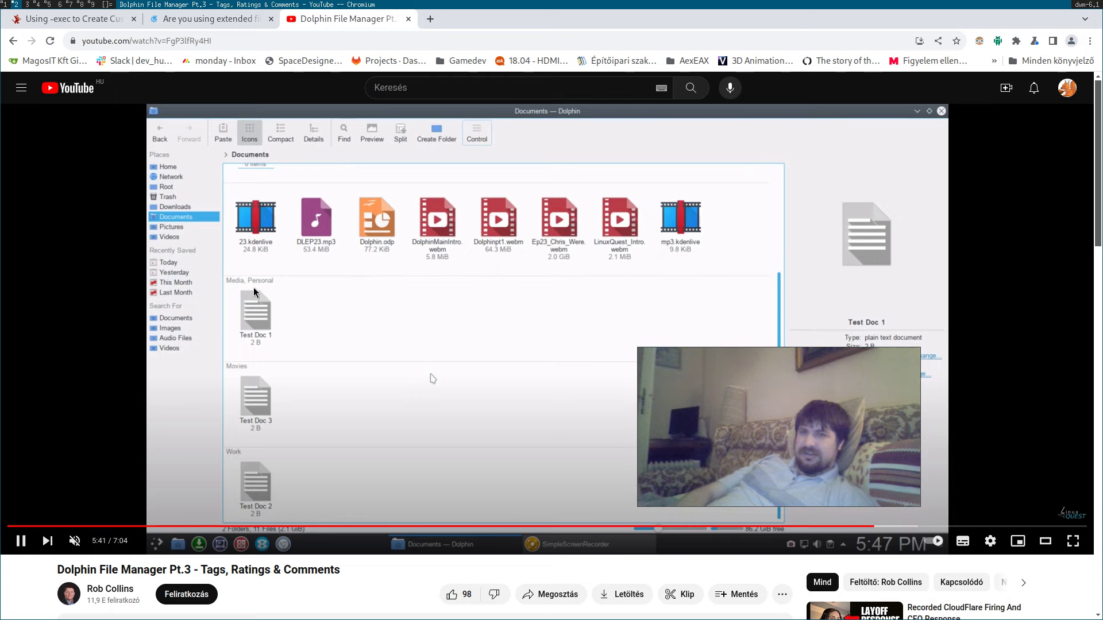
left_click(434, 378)
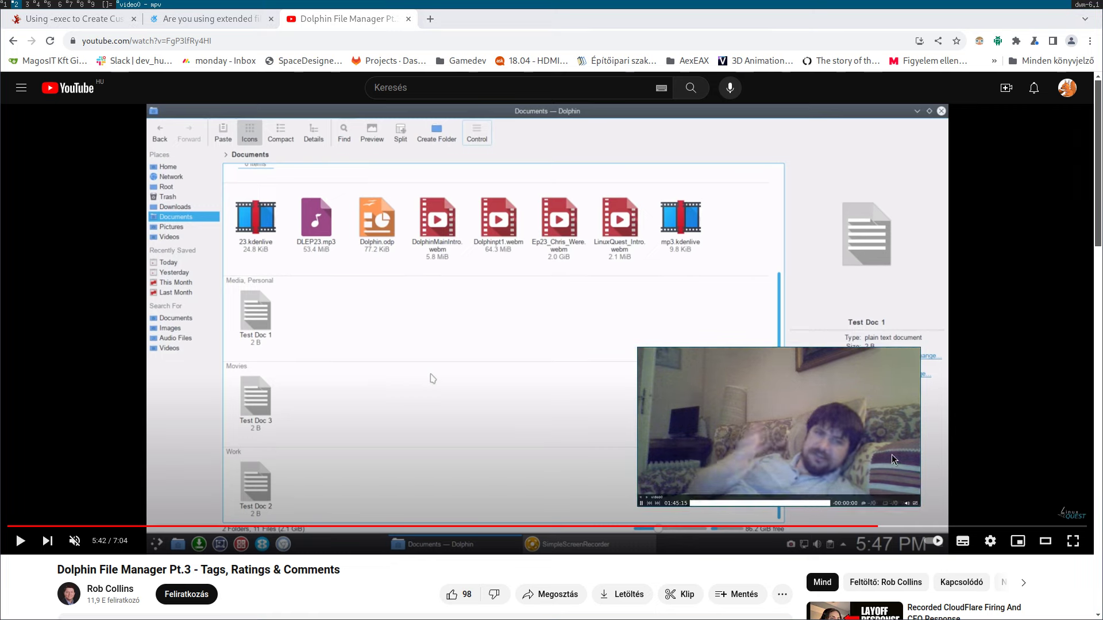
Step: Switch to the KDE Discuss thread "Are you using extended file attributes?"
key("alt+2")
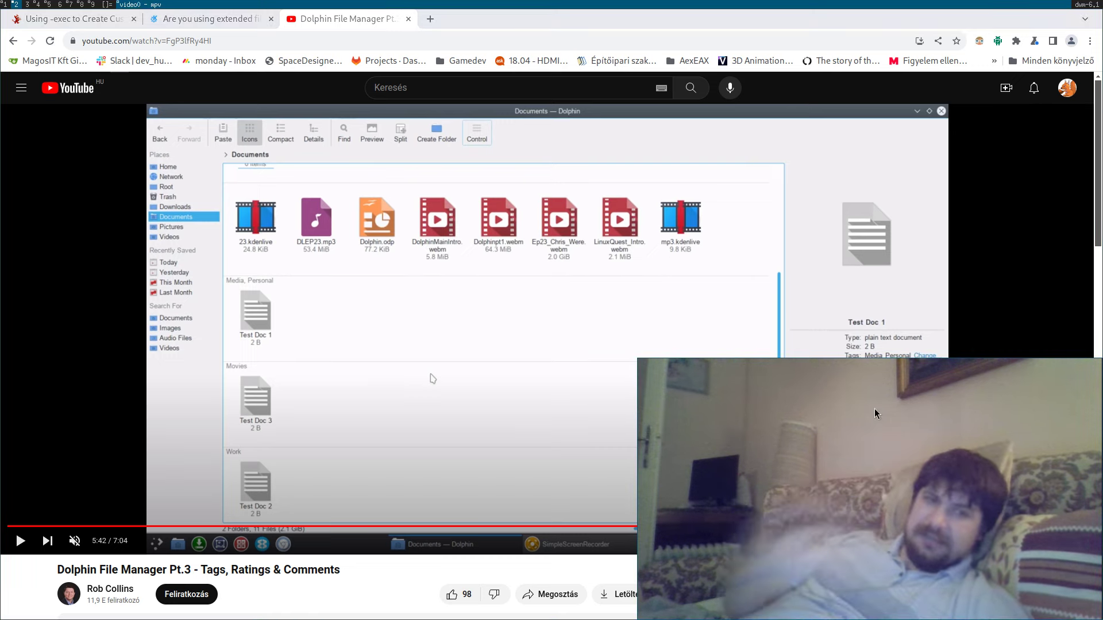
mouse_move(1048, 513)
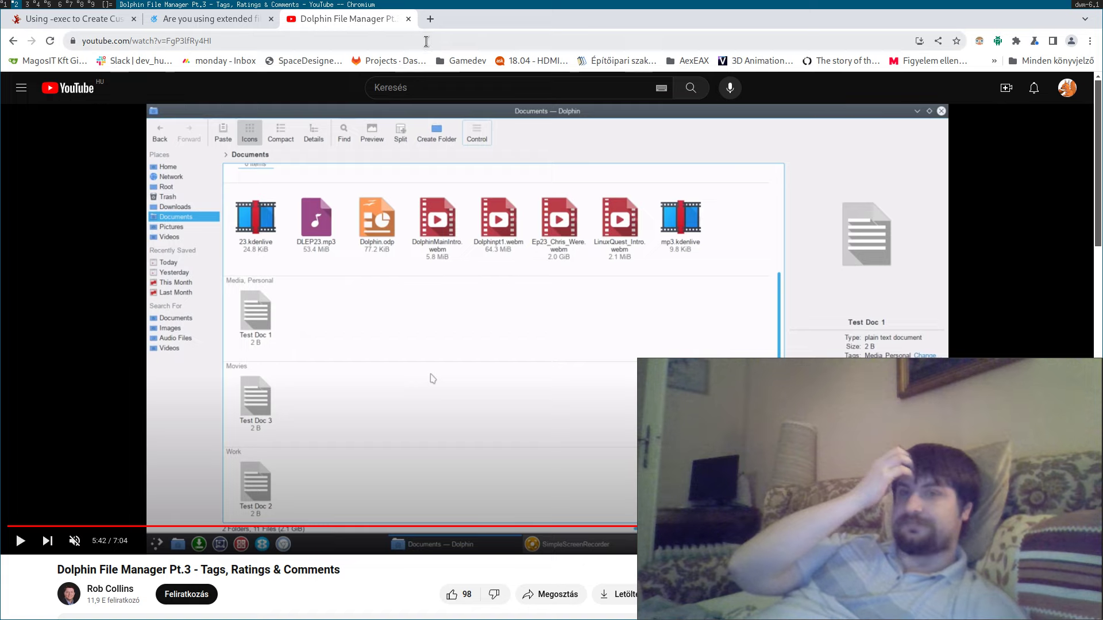
key("ctrl+Tab")
key("ctrl+Tab")
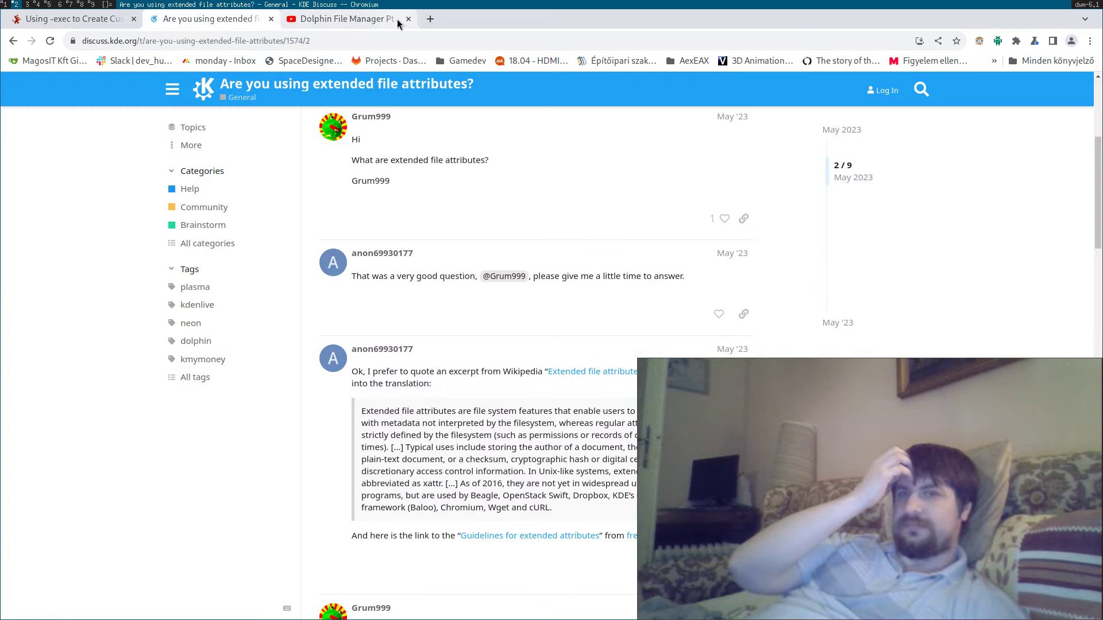
Step: Close the Dolphin video and read the replies on extended file attributes in the KDE Discuss thread
left_click(407, 19)
scroll(520, 330, "down", 5)
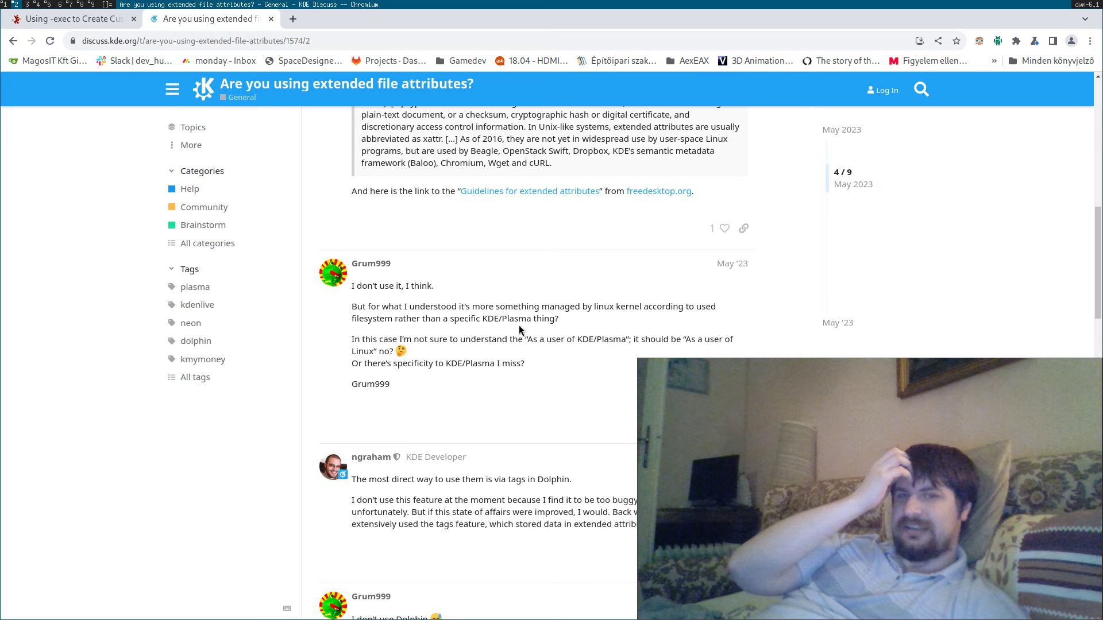
scroll(520, 331, "up", 1)
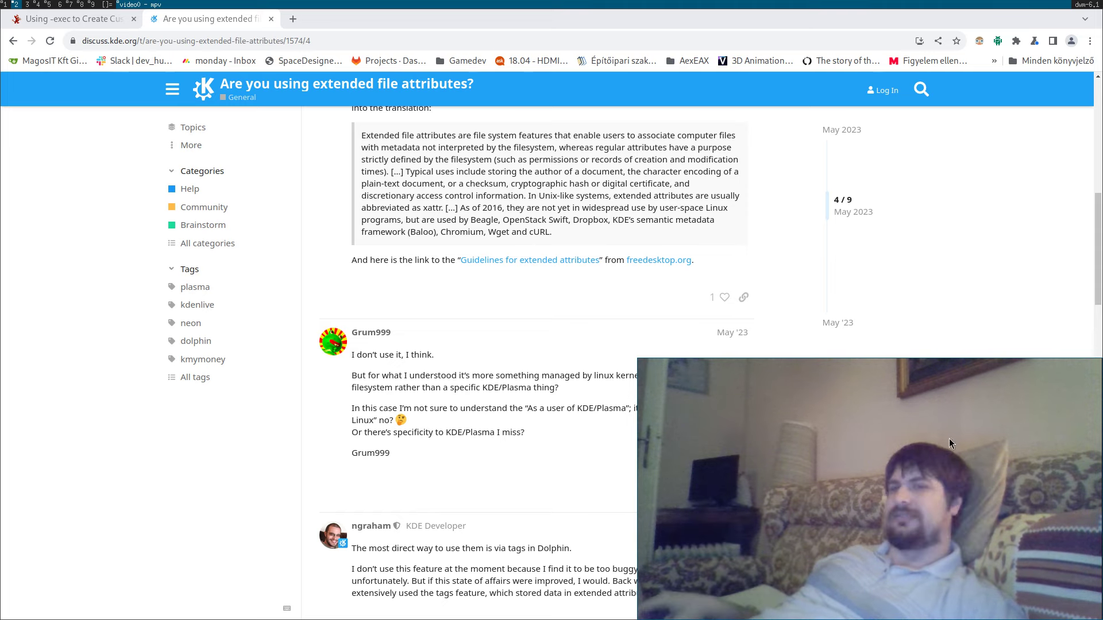
Step: Switch to the terminal, go up one directory from test and clear the screen
mouse_move(951, 497)
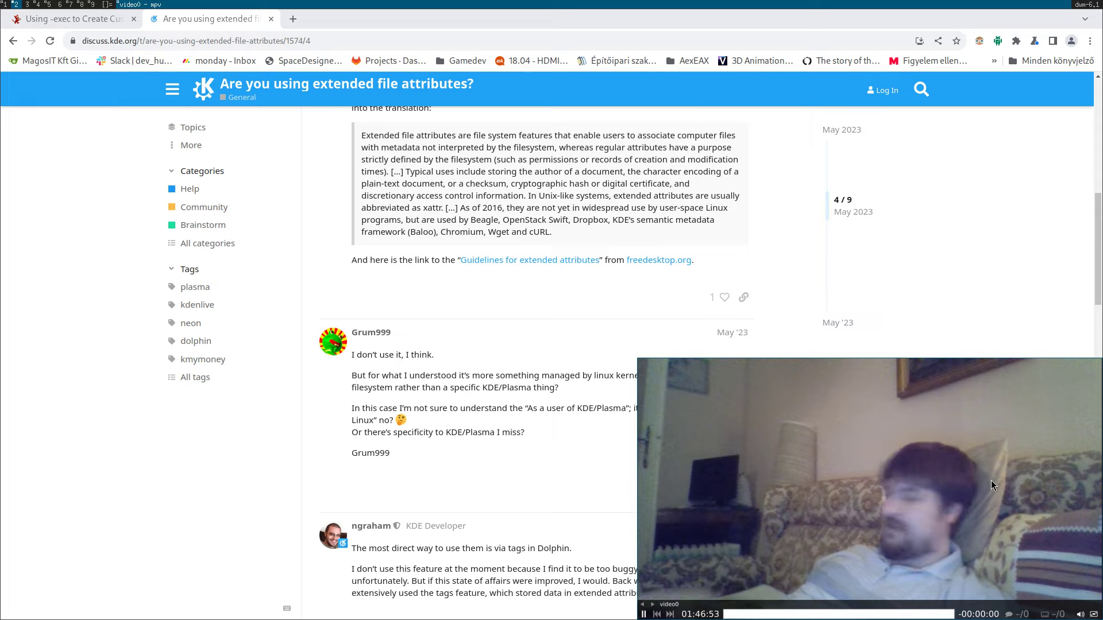
key("super+5")
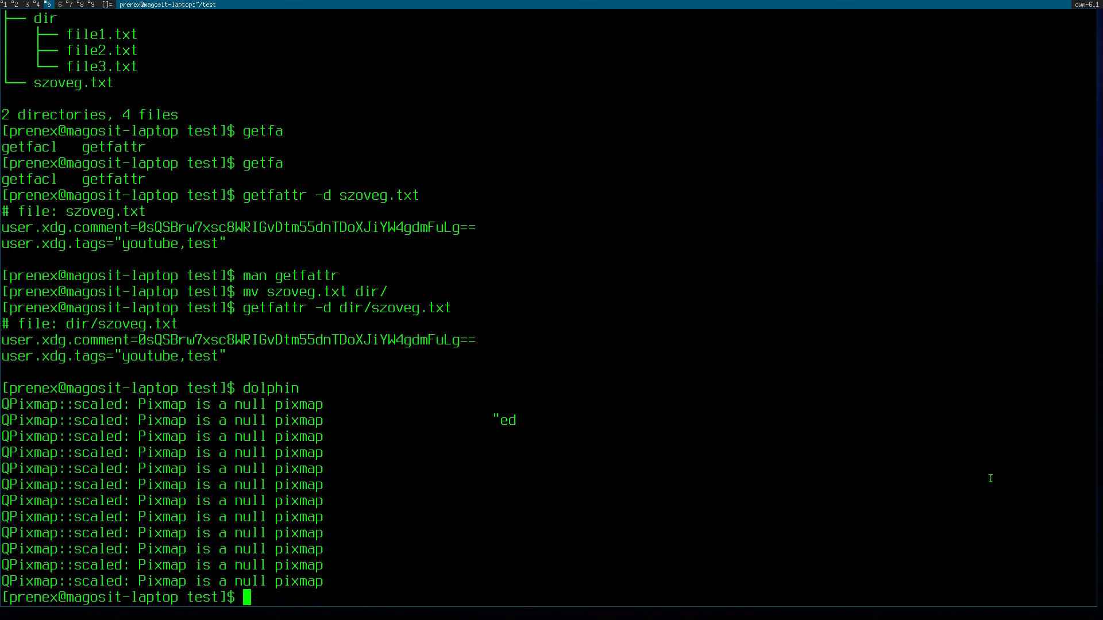
type("cd ..")
key("Return")
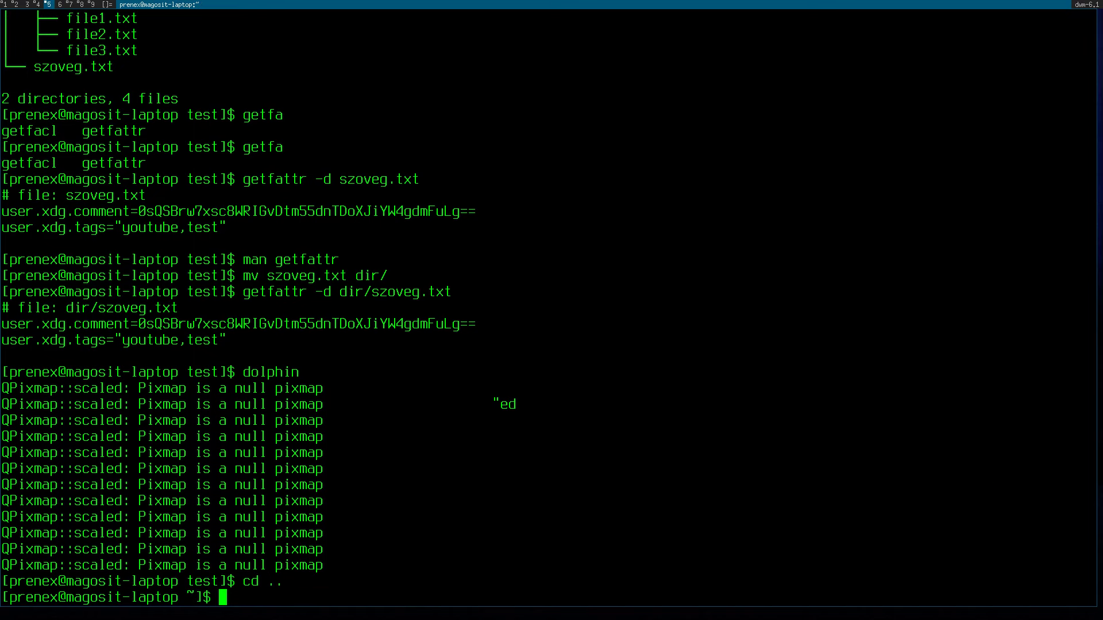
type("clear")
key("Return")
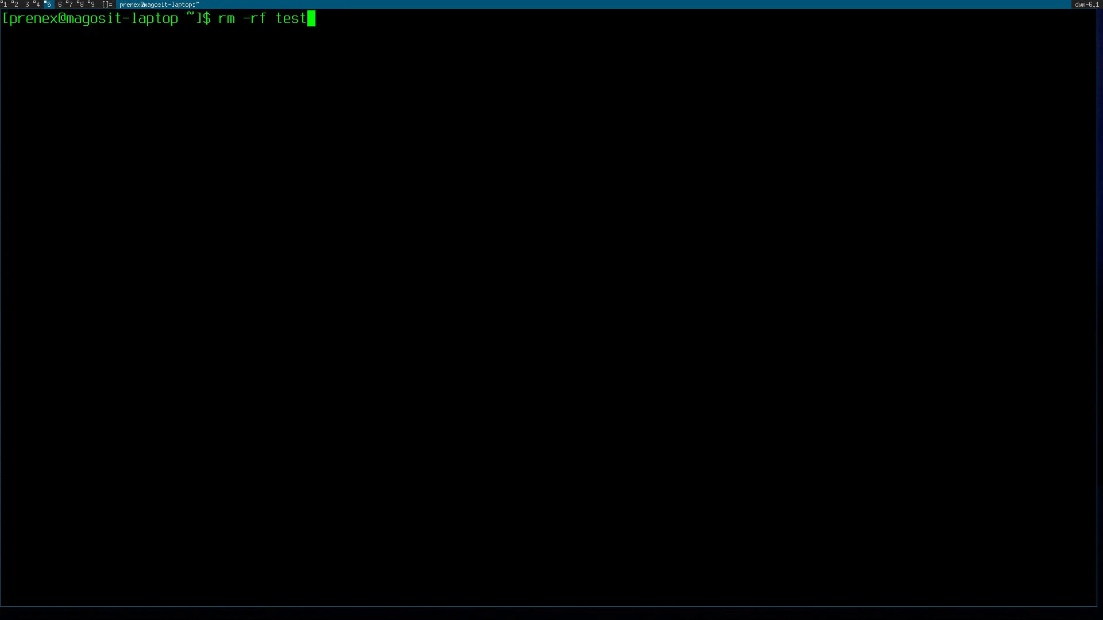
Step: Delete the test directory with all its contents and create an empty test directory in its place
type("rm -rf test")
key("Return")
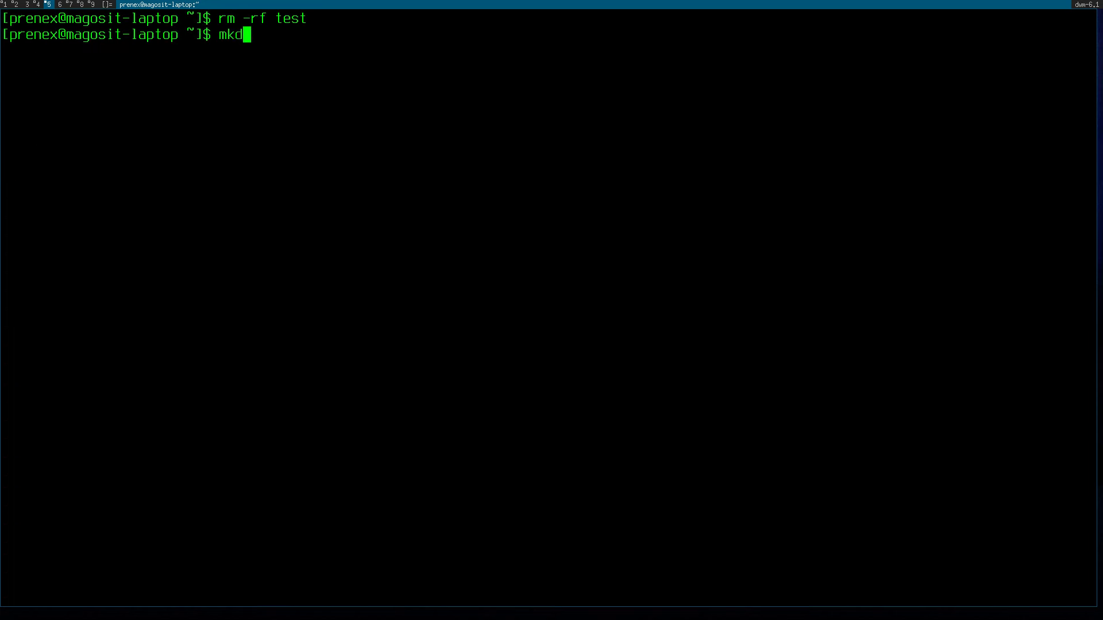
type("mkdir test")
key("Return")
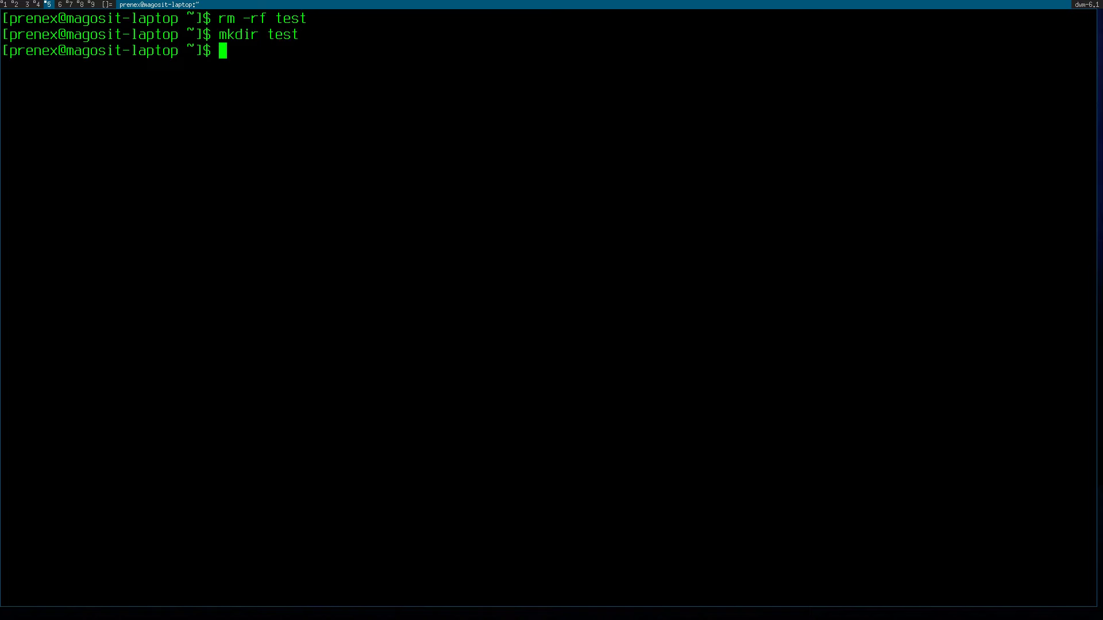
key("super+2")
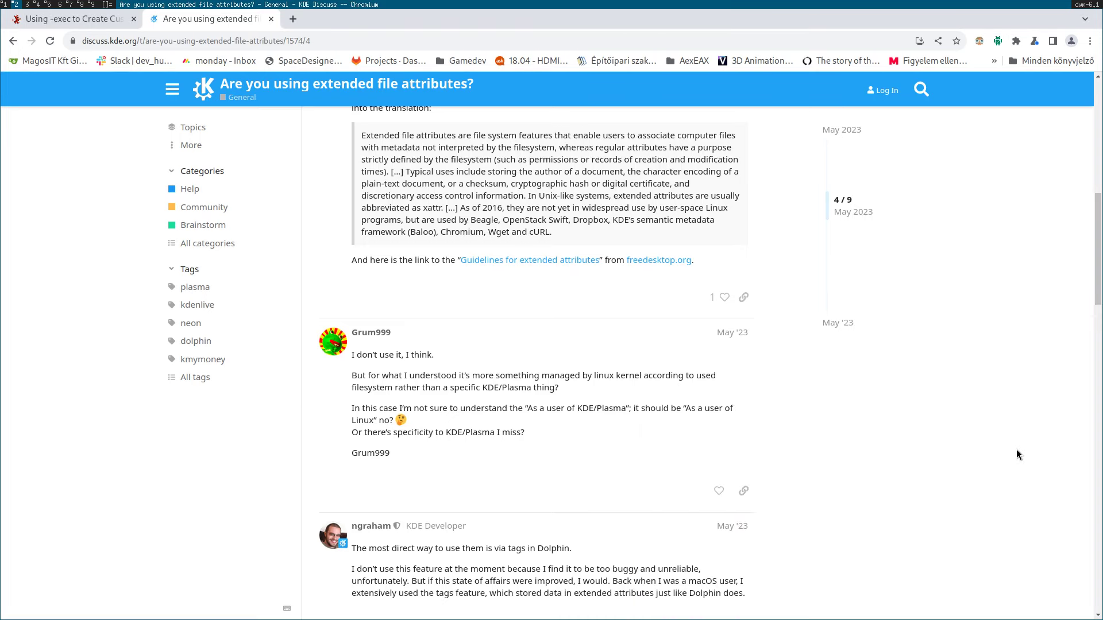
key("super+4")
key("super+5")
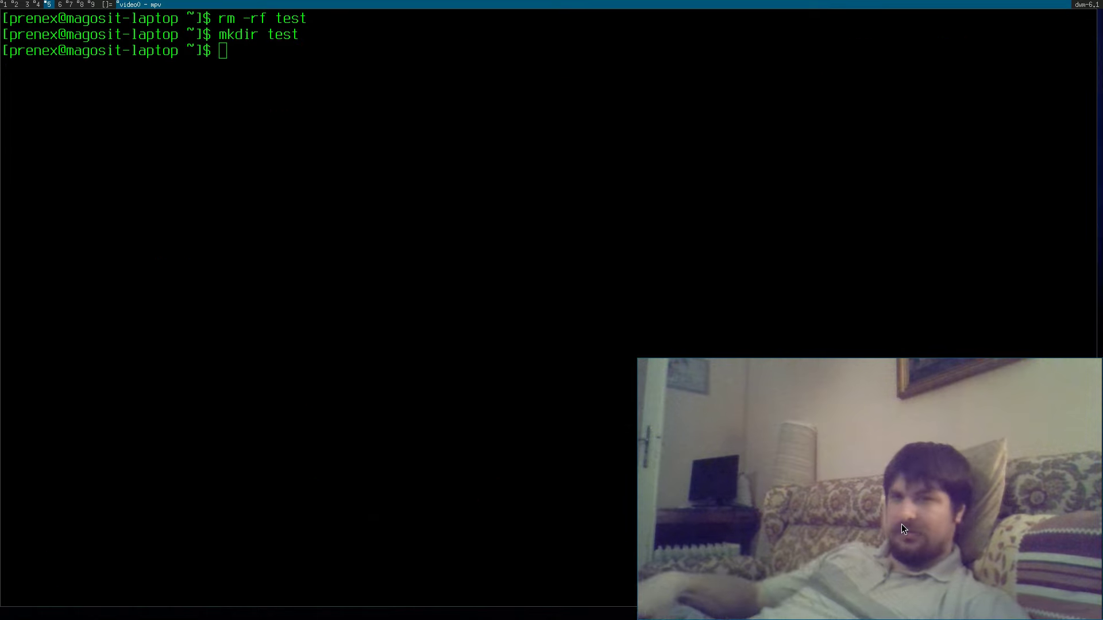
Step: Enter the test directory and create szoveg.txt in Vim with the text "asdfasdfasdfasdf"
type("cd ")
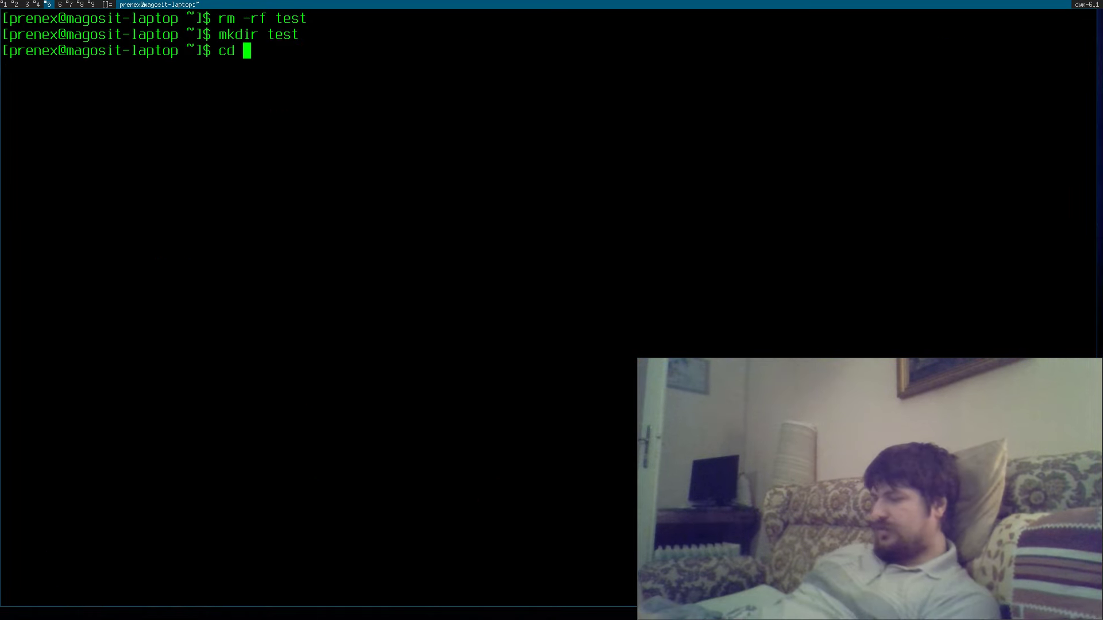
type("test")
key("Return")
type("vim ")
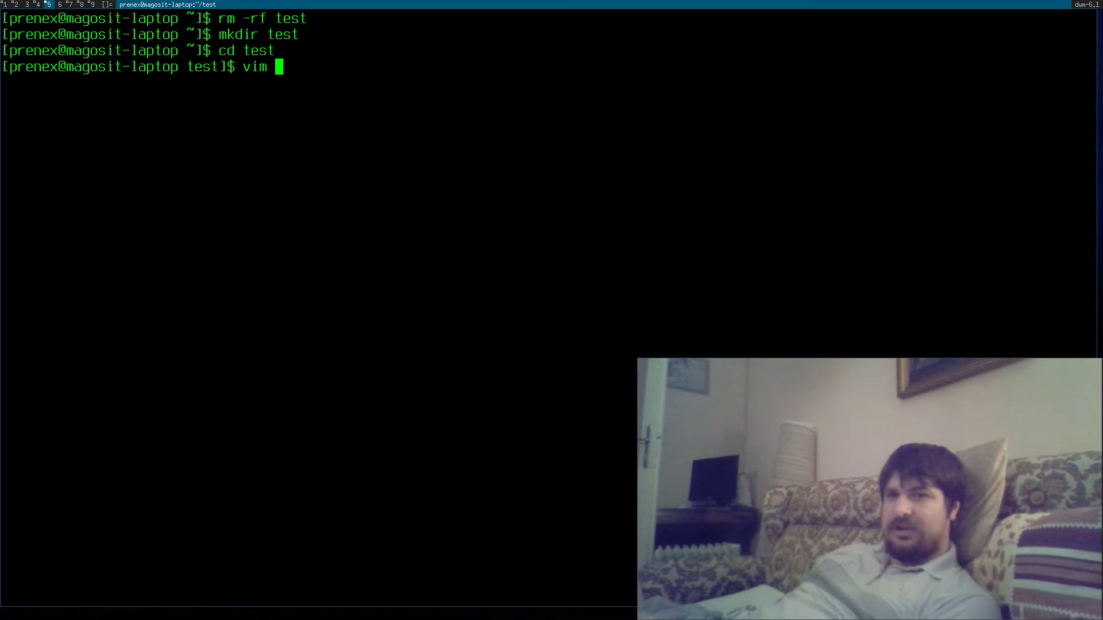
type("szoveg.txt")
key("Return")
type("iasdfasdfasdfasdf")
key("Escape")
type(":wa")
key("BackSpace")
type("q")
key("Return")
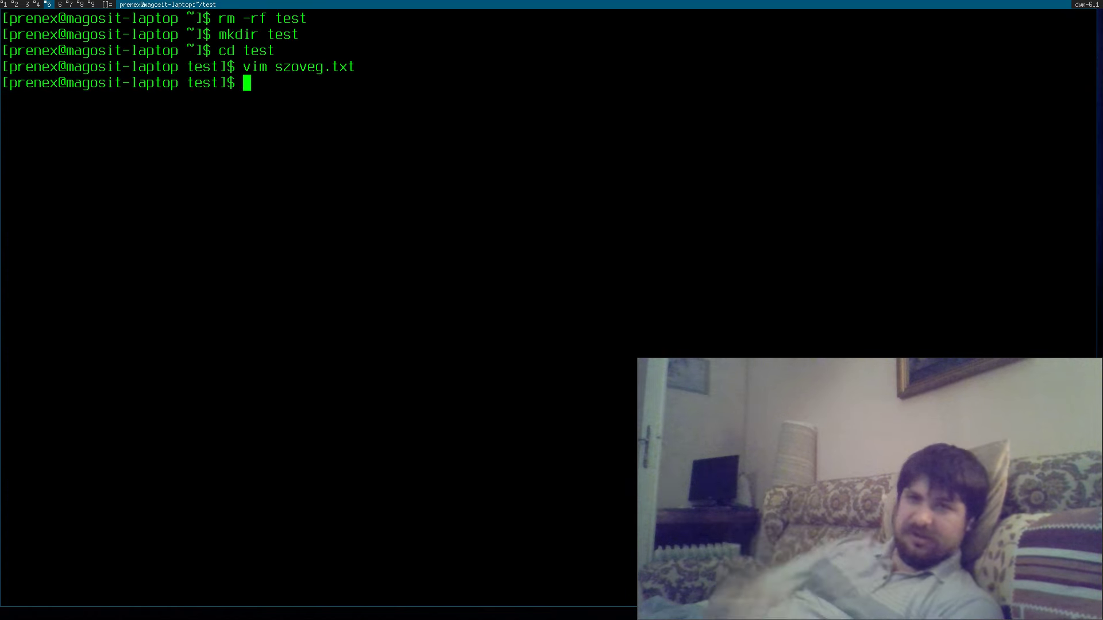
Step: Create a subdirectory named konyvtar inside the test directory
type("mkdir di")
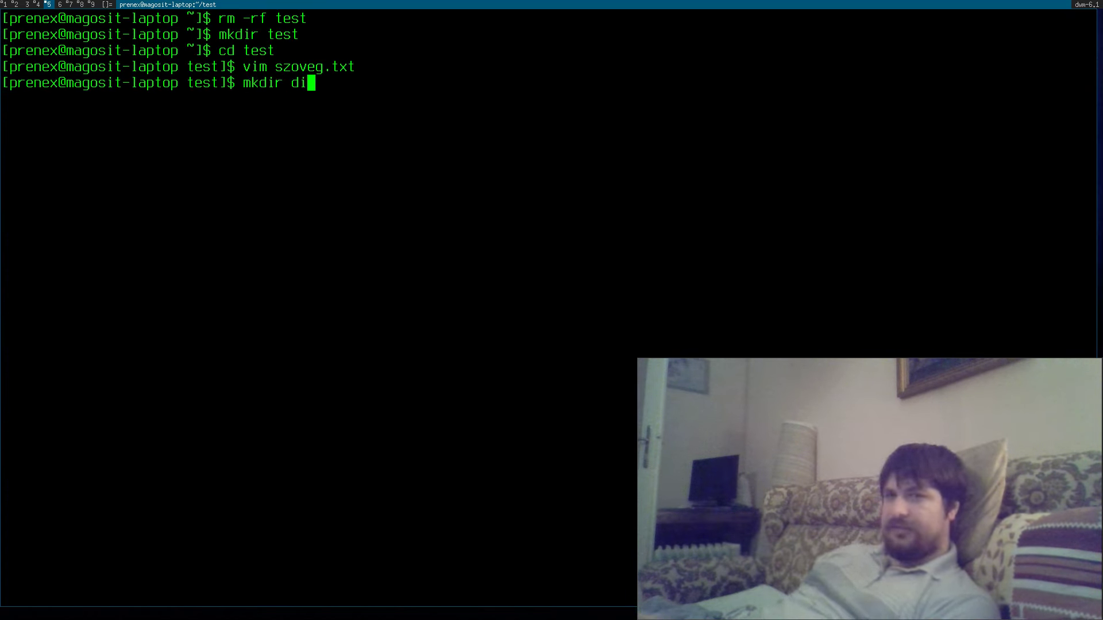
key("BackSpace")
key("BackSpace")
type("konyvtar")
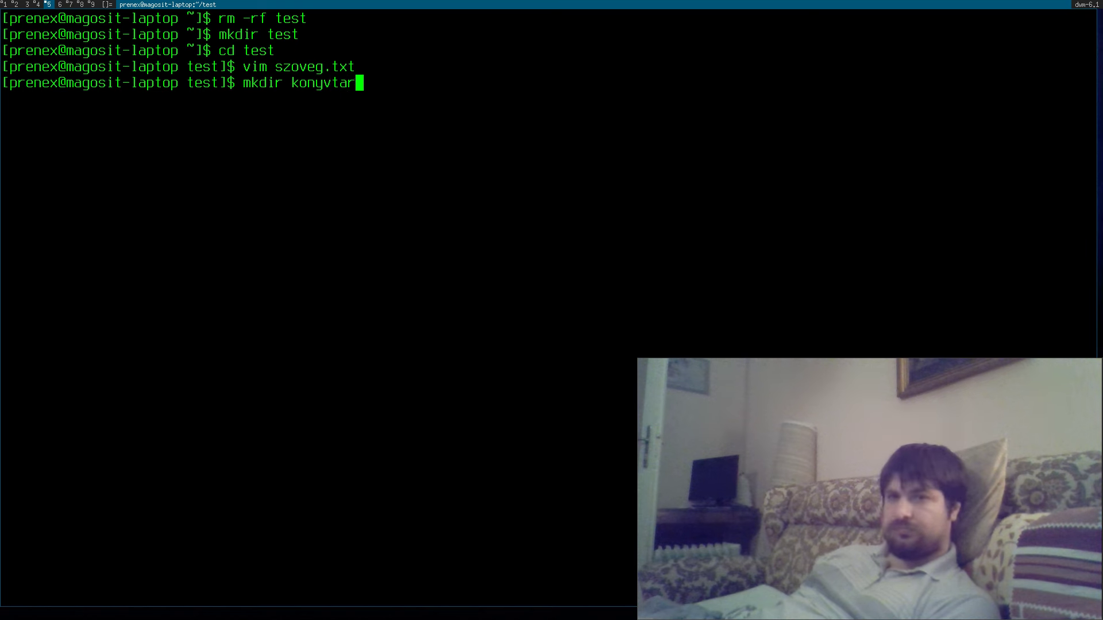
key("Return")
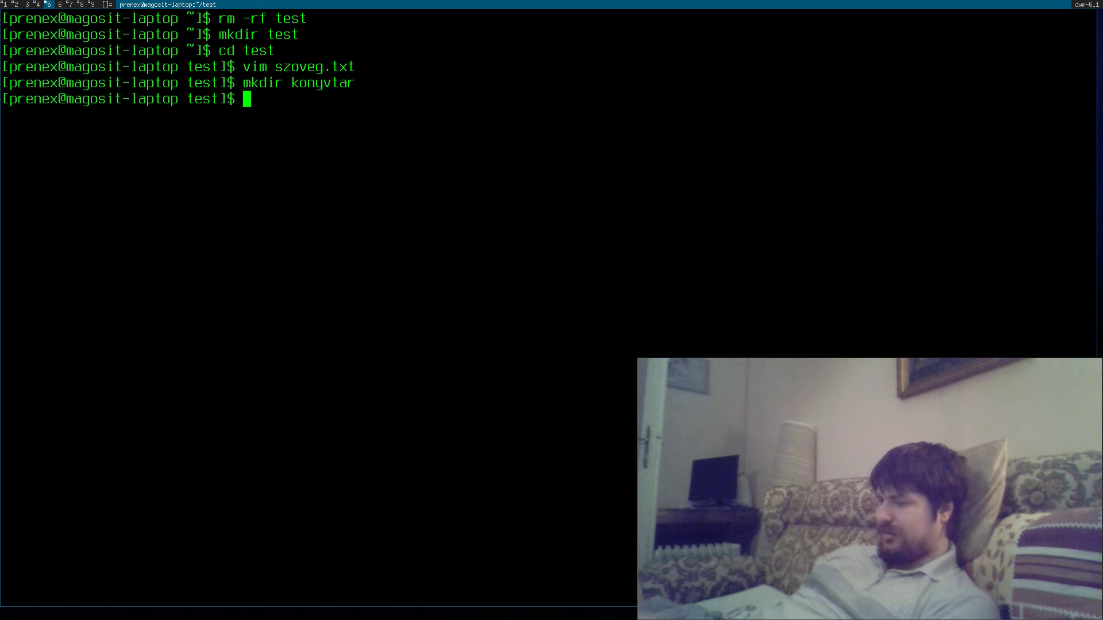
Step: Create file1.txt inside konyvtar with Vim, containing the text "youtube", and save it
type("vim ko")
key("Tab")
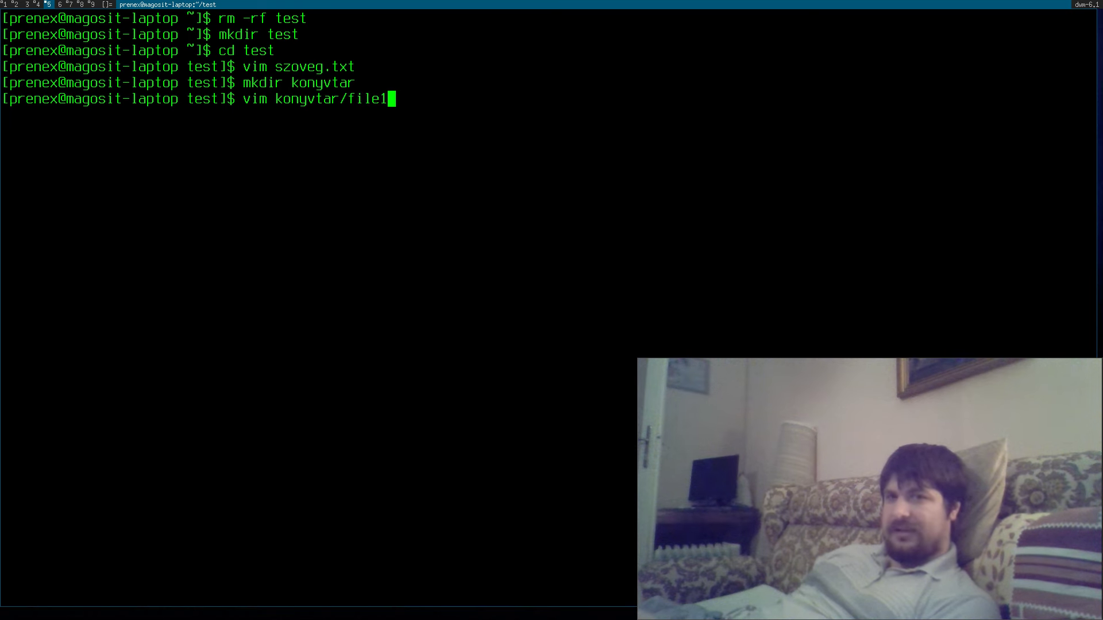
type("file1.txt")
key("Return")
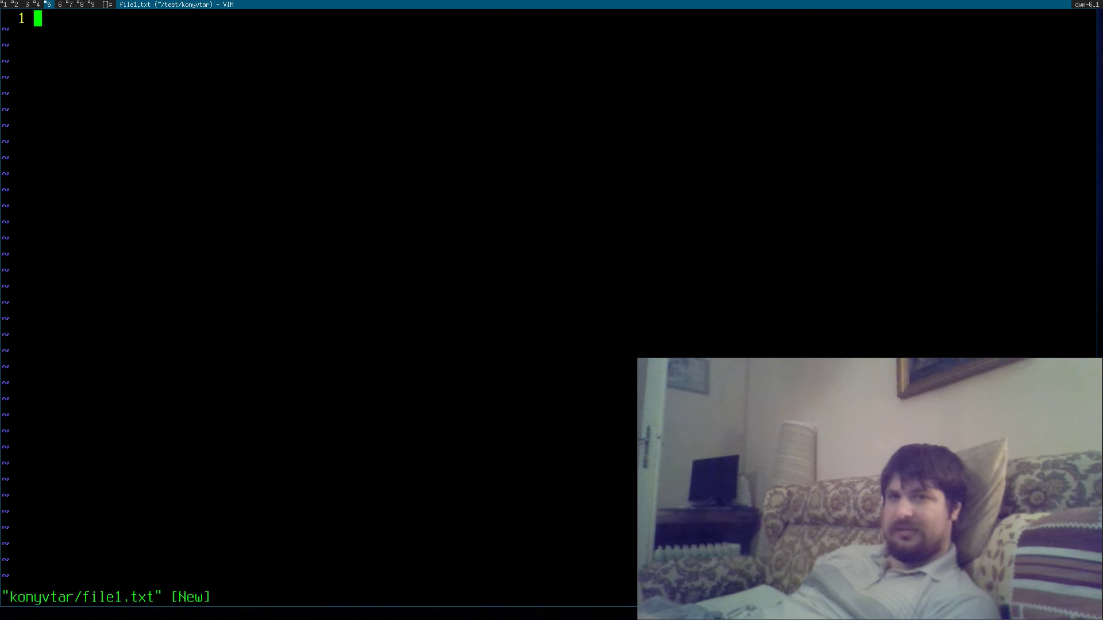
type("iyoutube")
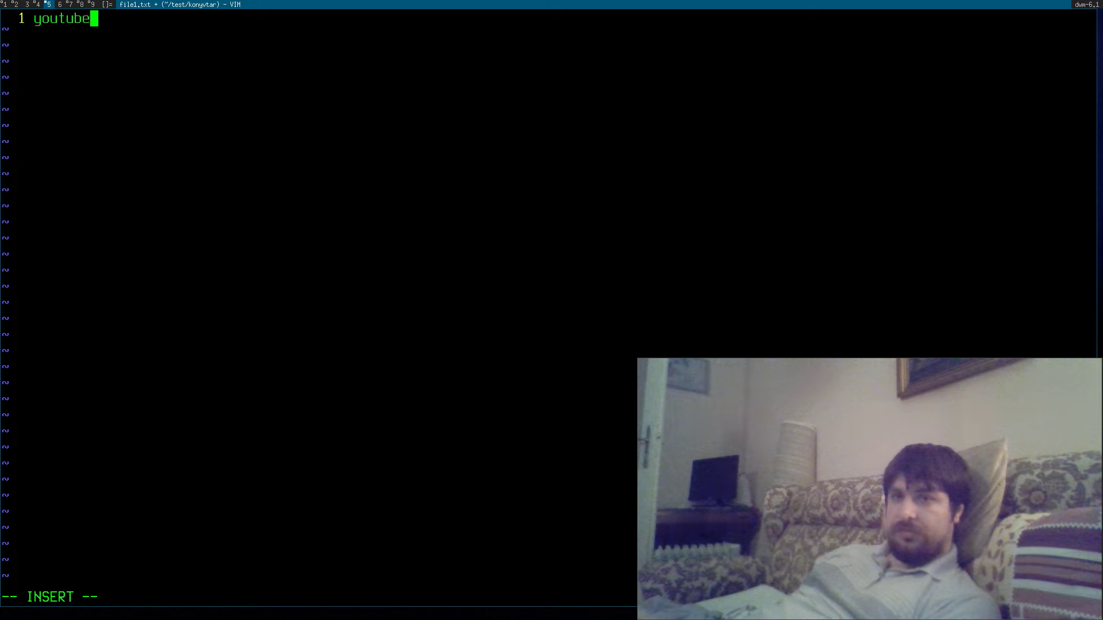
key("Escape")
type(":wq")
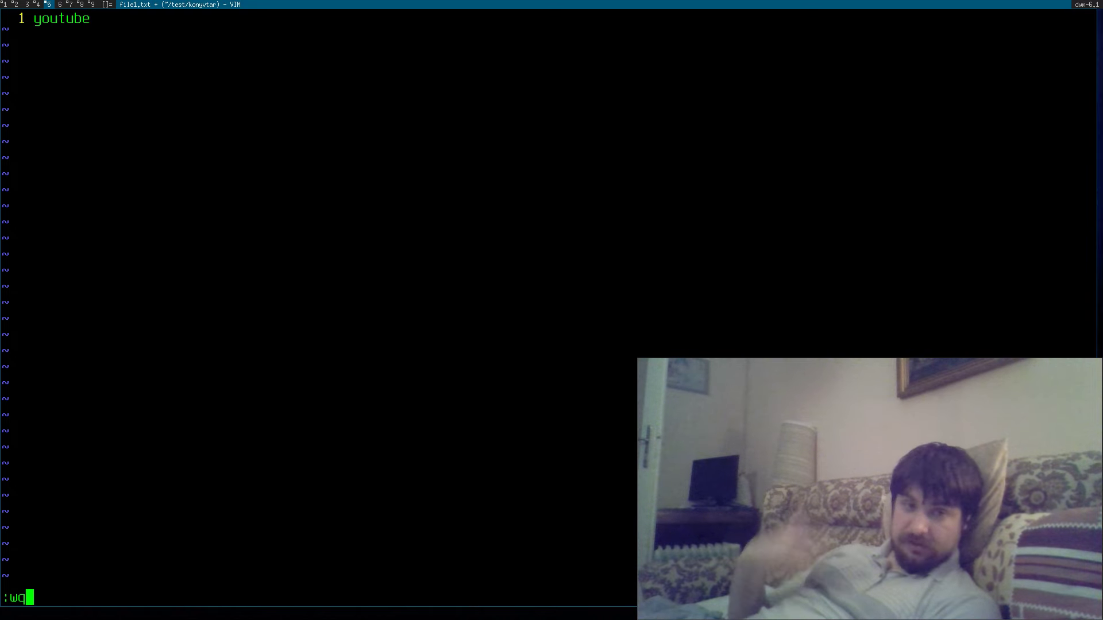
key("Return")
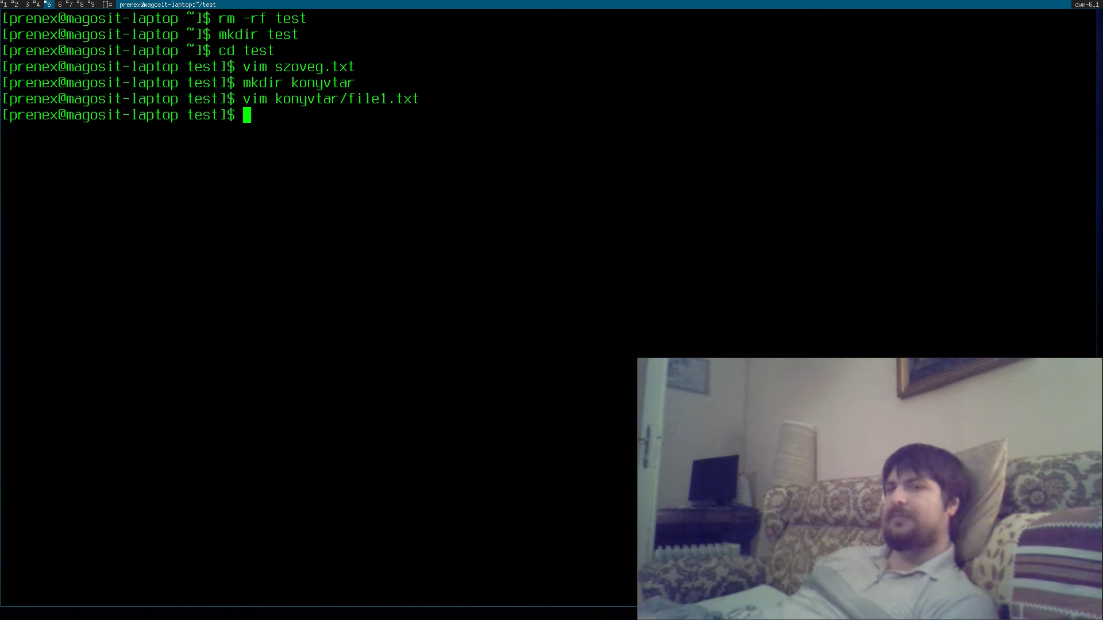
Step: Create file2.txt inside konyvtar with Vim, holding one short line that starts with "kis allat", and save it
key("Up")
key("Left")
key("BackSpace")
type("2")
key("Return")
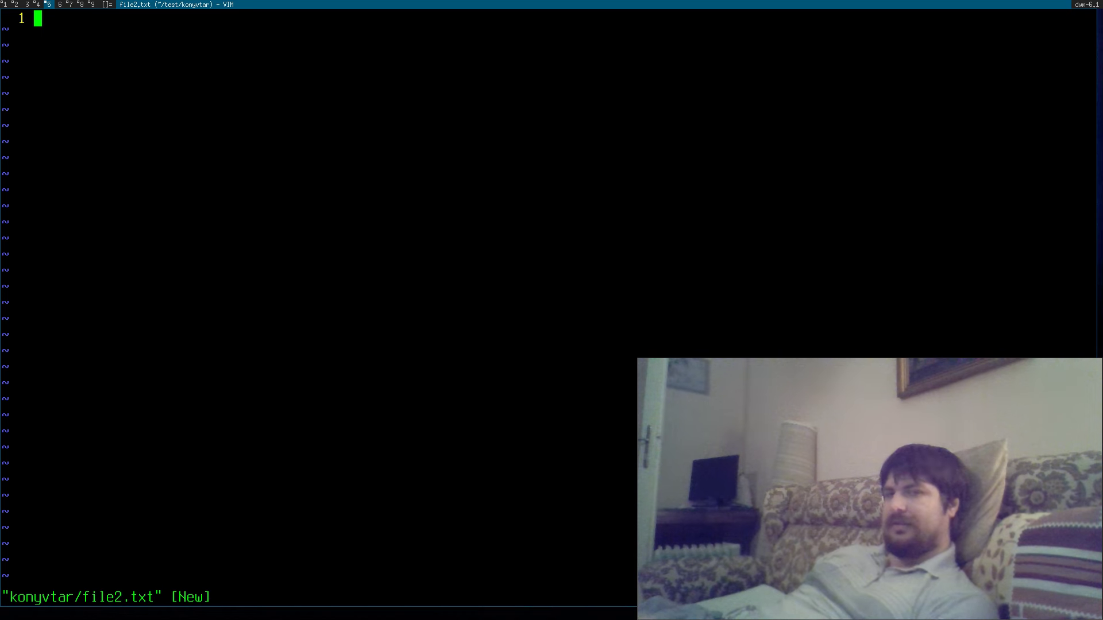
key("i")
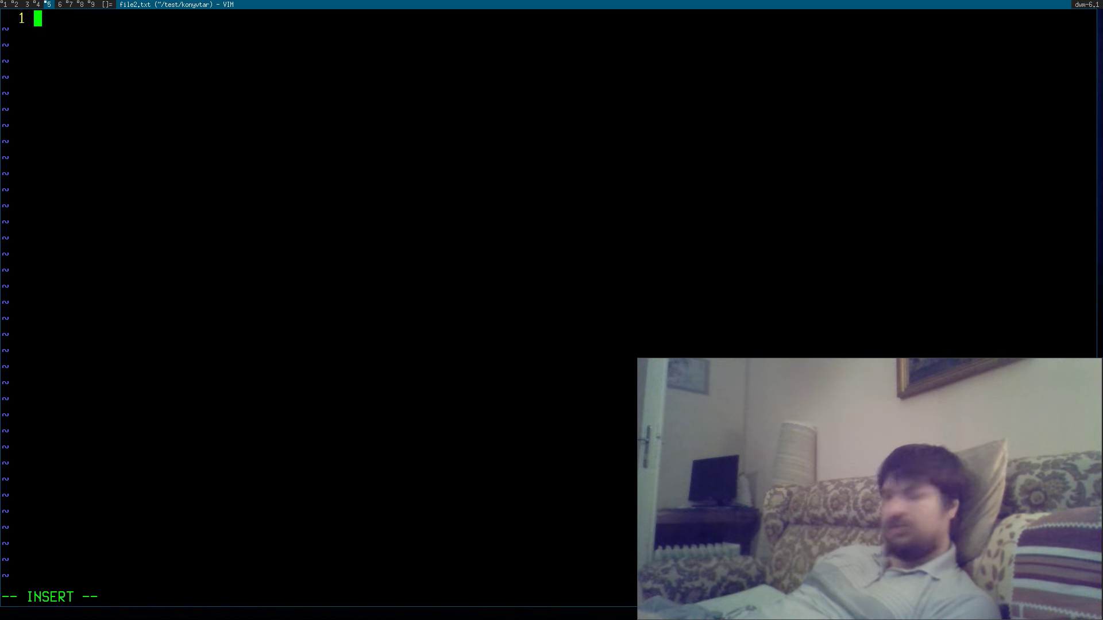
type("kis alla")
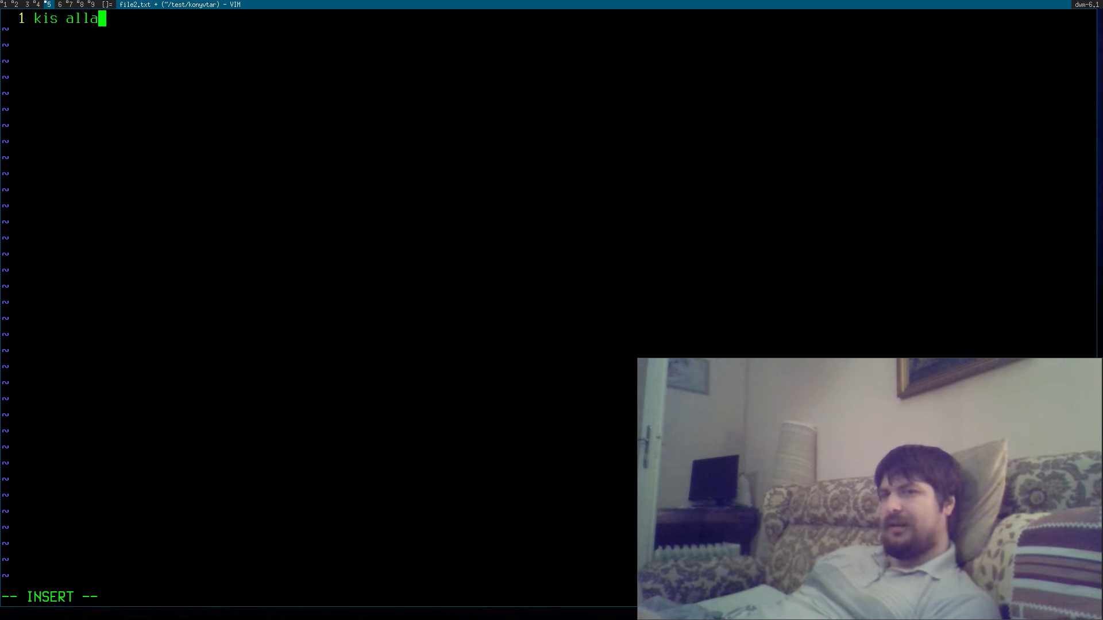
type("tk")
key("Escape")
type(":wq")
key("Return")
key("Up")
key("Left")
key("Left")
key("Left")
key("Left")
key("BackSpace")
type("3")
key("Return")
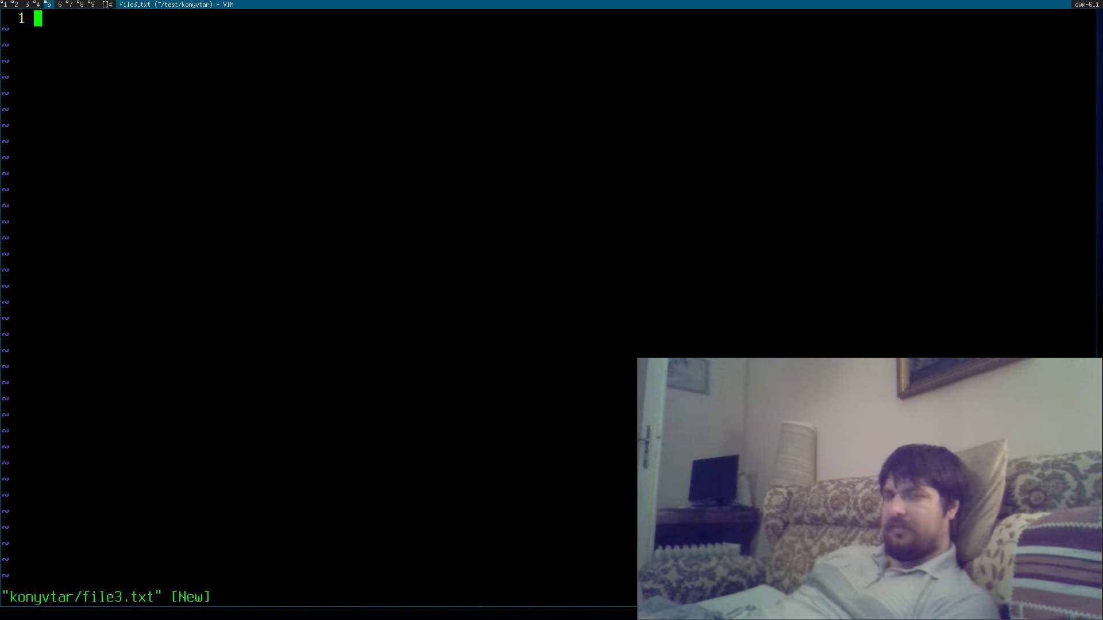
type(":q")
key("Return")
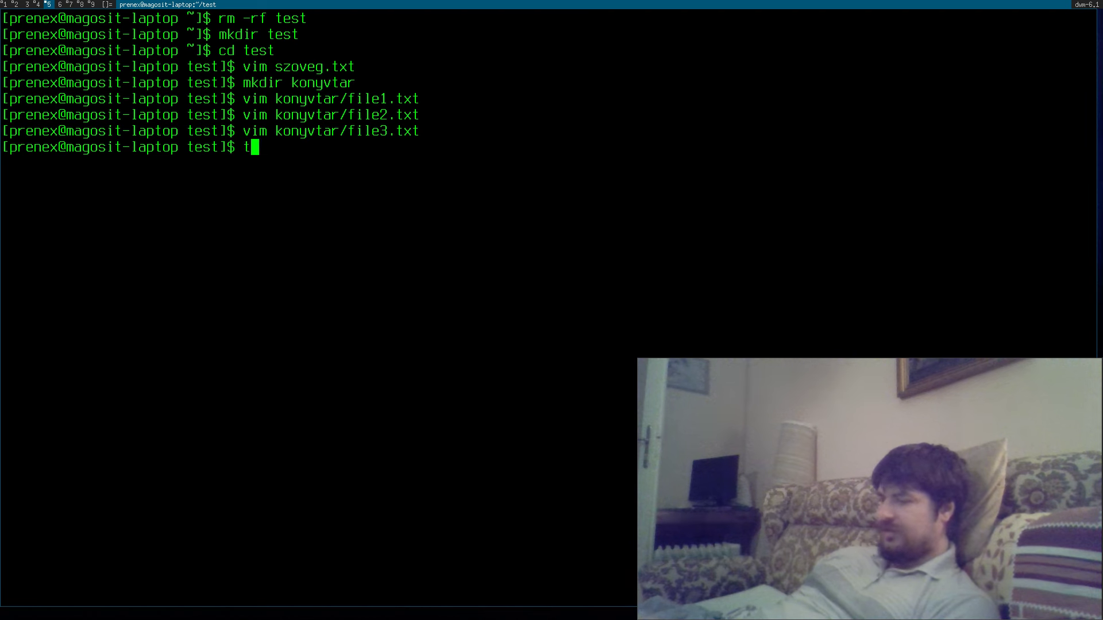
Step: List the test directory's contents as a tree and open the directory in the ranger file manager
type("tree")
key("Return")
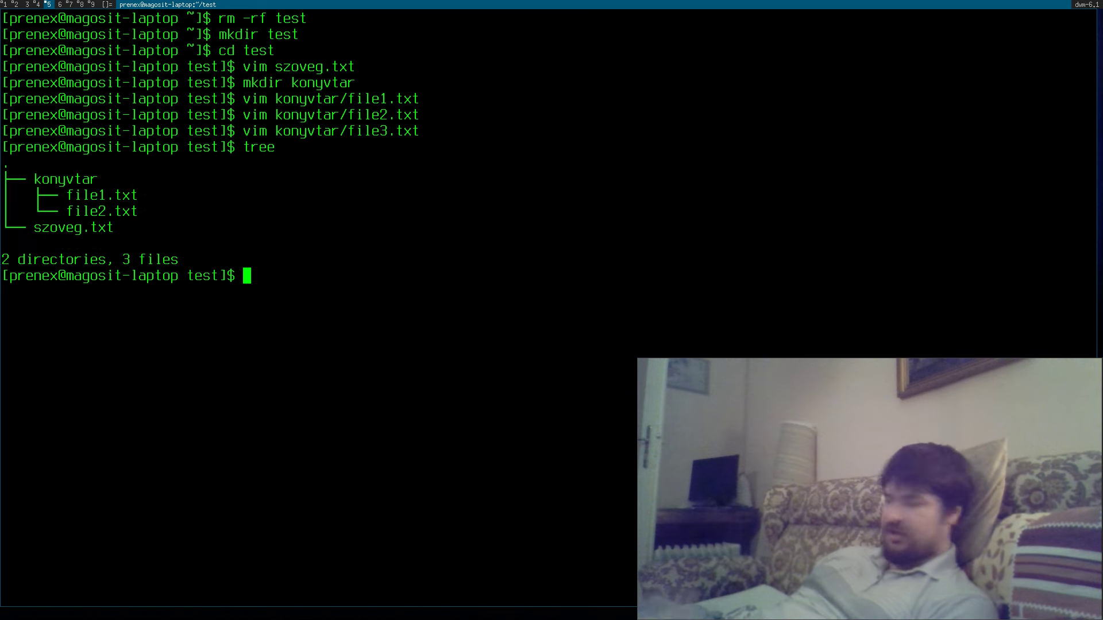
type("f")
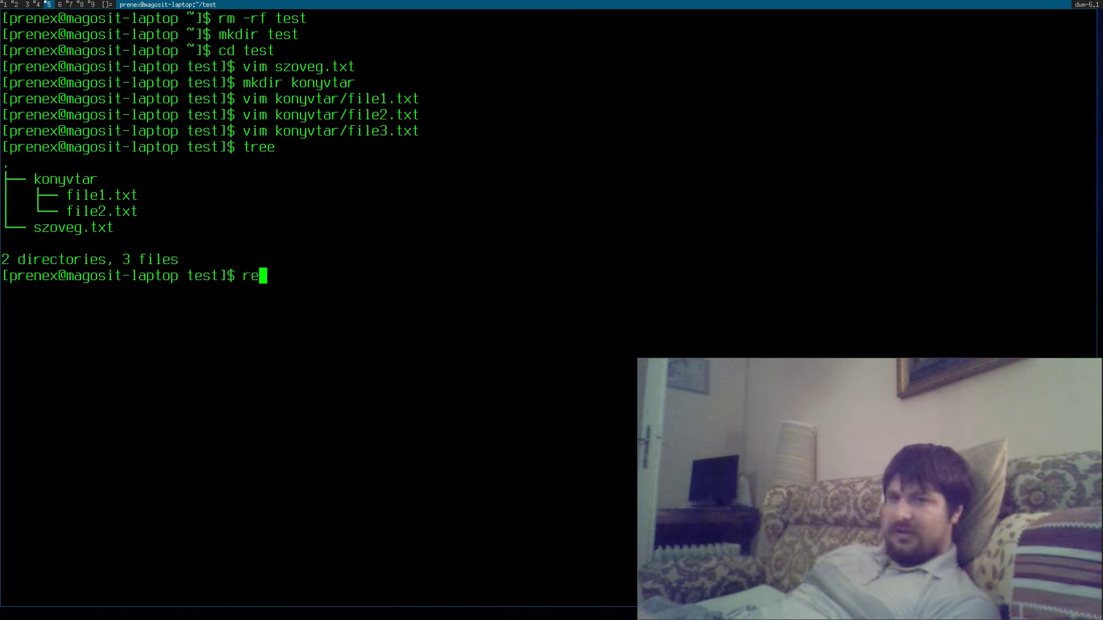
type("ranger")
key("Return")
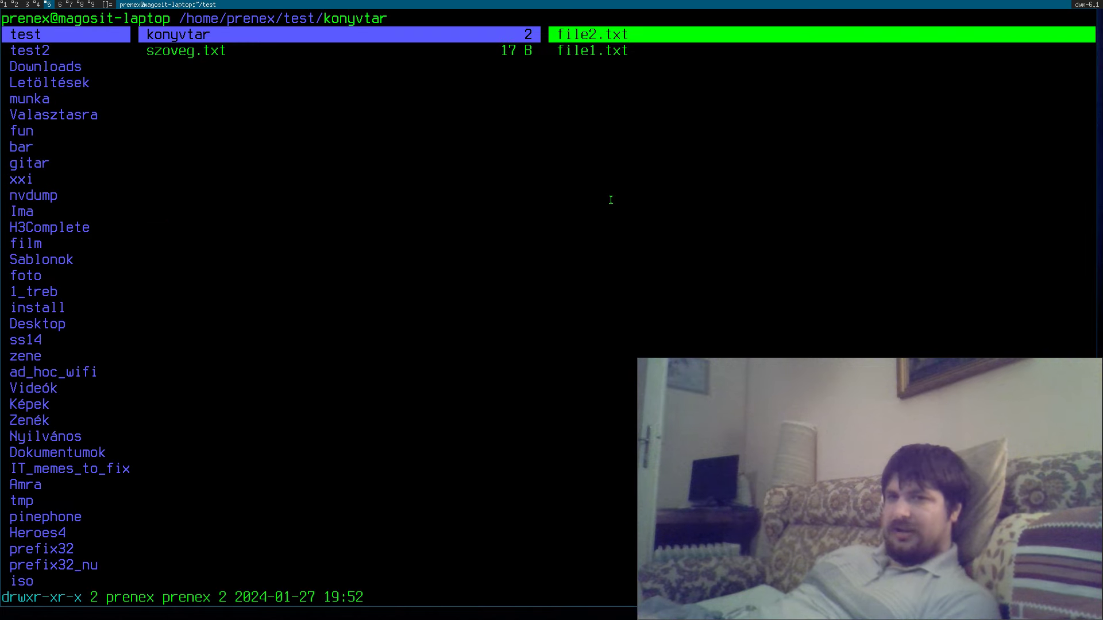
Step: Go to the munka/youtube directory in the home folder and copy linux_file_comment_tag.png
key("h")
key("j")
key("j")
key("j")
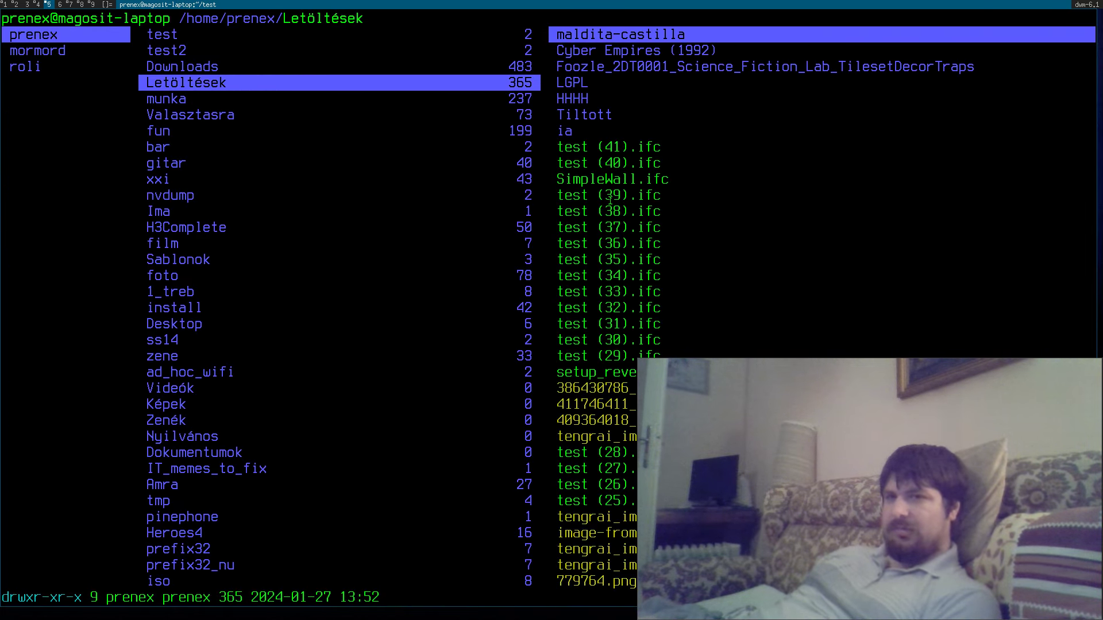
key("j")
key("l")
key("l")
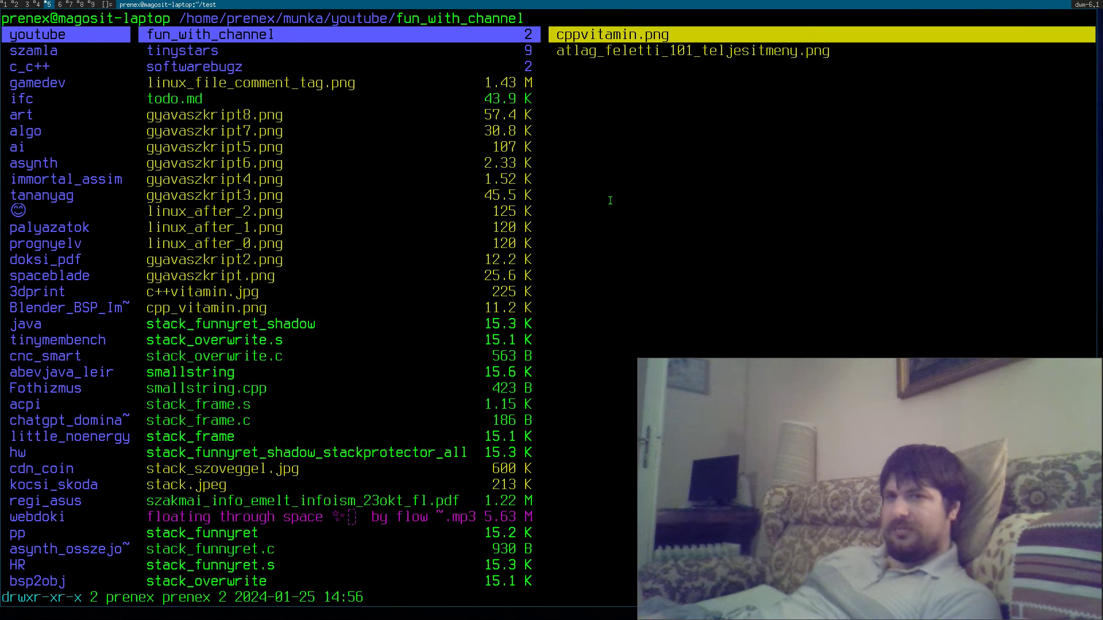
key("j")
key("j")
key("j")
key("y")
key("y")
Step: Return to test/konyvtar and paste the copied linux_file_comment_tag.png there
key("h")
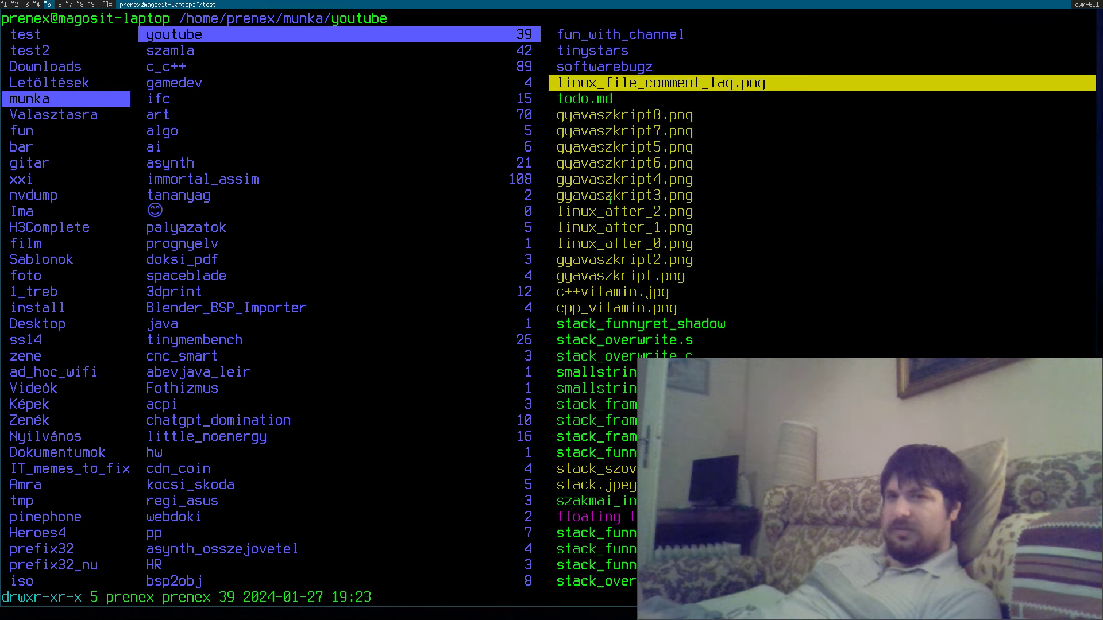
key("h")
key("k")
key("k")
key("k")
key("k")
key("l")
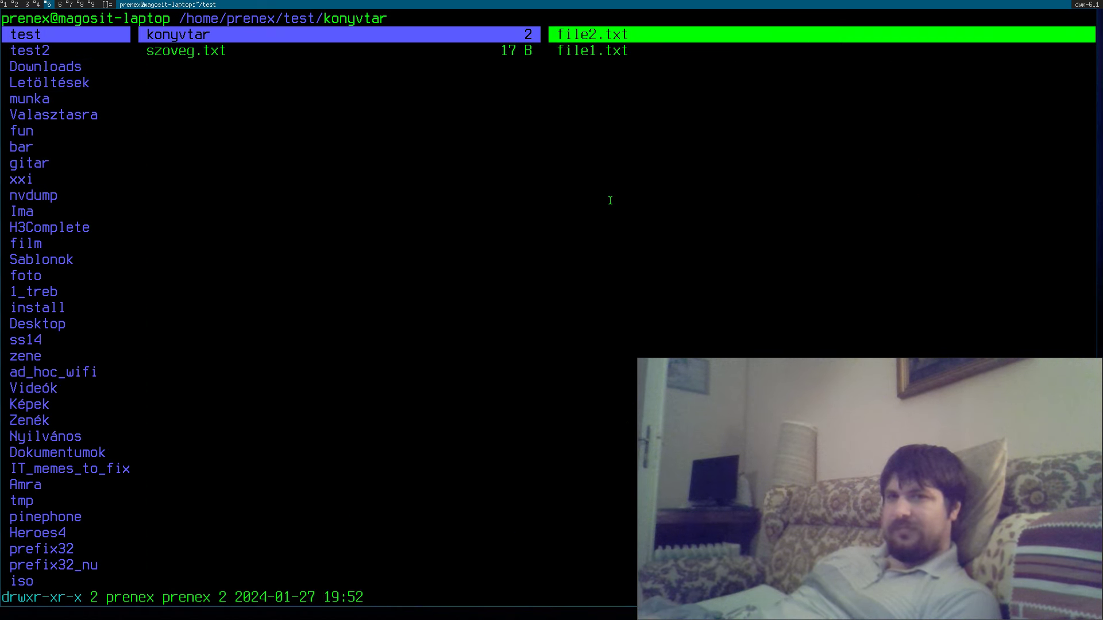
key("l")
key("p")
key("p")
Step: Rename linux_file_comment_tag.png in the konyvtar directory to kep.png
key("k")
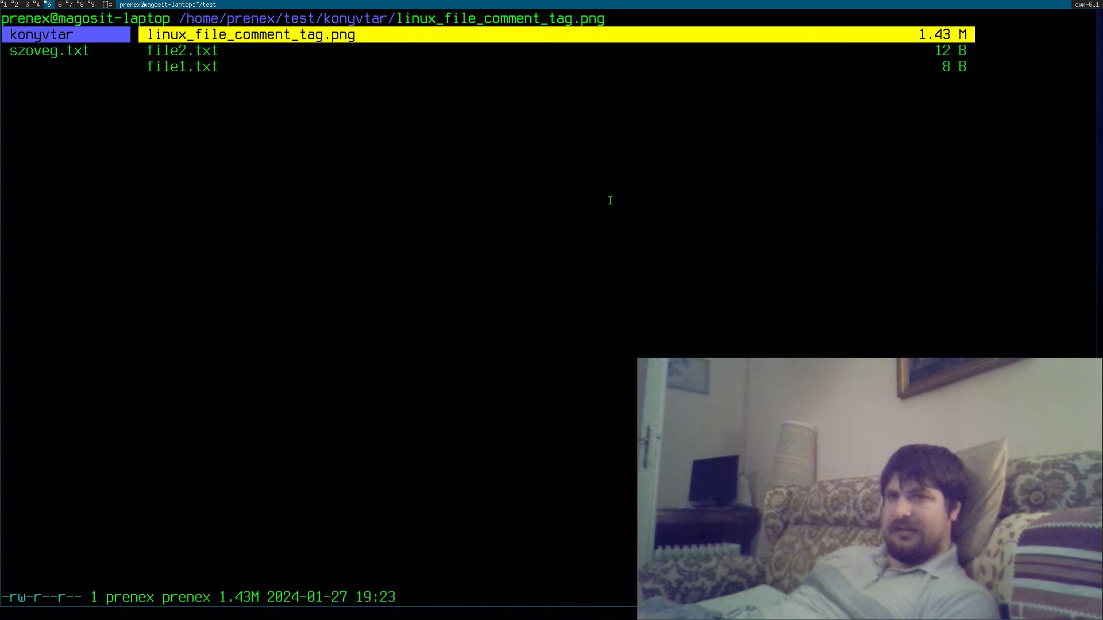
key("a")
key("BackSpace")
key("BackSpace")
key("BackSpace")
key("BackSpace")
key("BackSpace")
key("BackSpace")
key("BackSpace")
key("BackSpace")
key("BackSpace")
key("BackSpace")
key("BackSpace")
key("BackSpace")
key("BackSpace")
key("BackSpace")
key("BackSpace")
key("BackSpace")
key("BackSpace")
key("BackSpace")
key("BackSpace")
key("BackSpace")
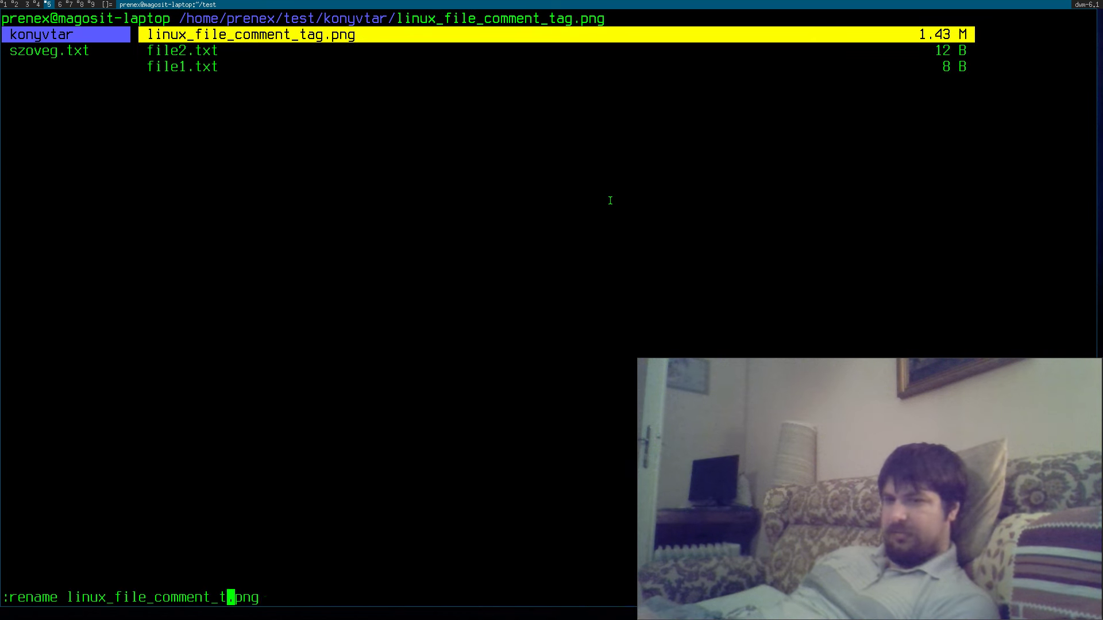
type("kep")
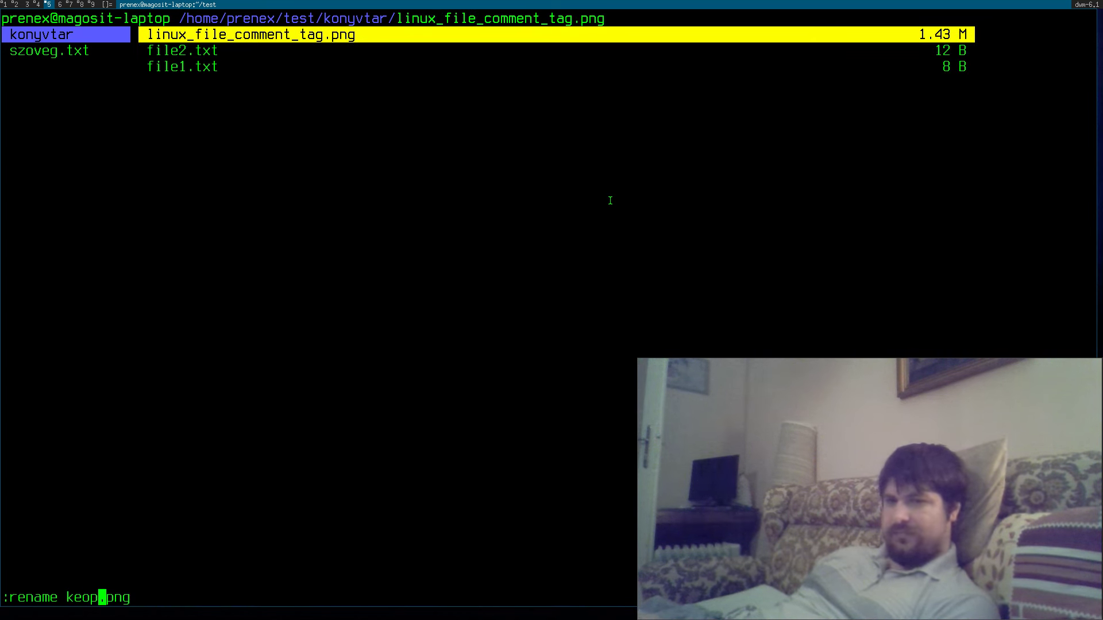
key("BackSpace")
type("p")
key("Return")
Step: View kep.png in the image viewer and close it, preview file2.txt, and leave ranger for the shell
key("l")
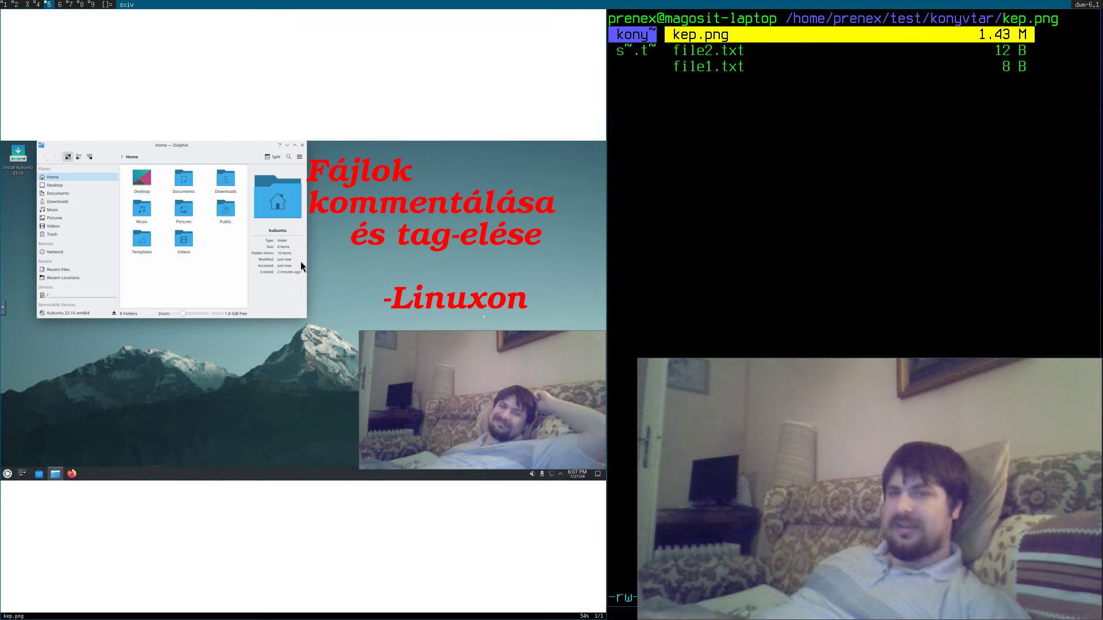
key("q")
key("j")
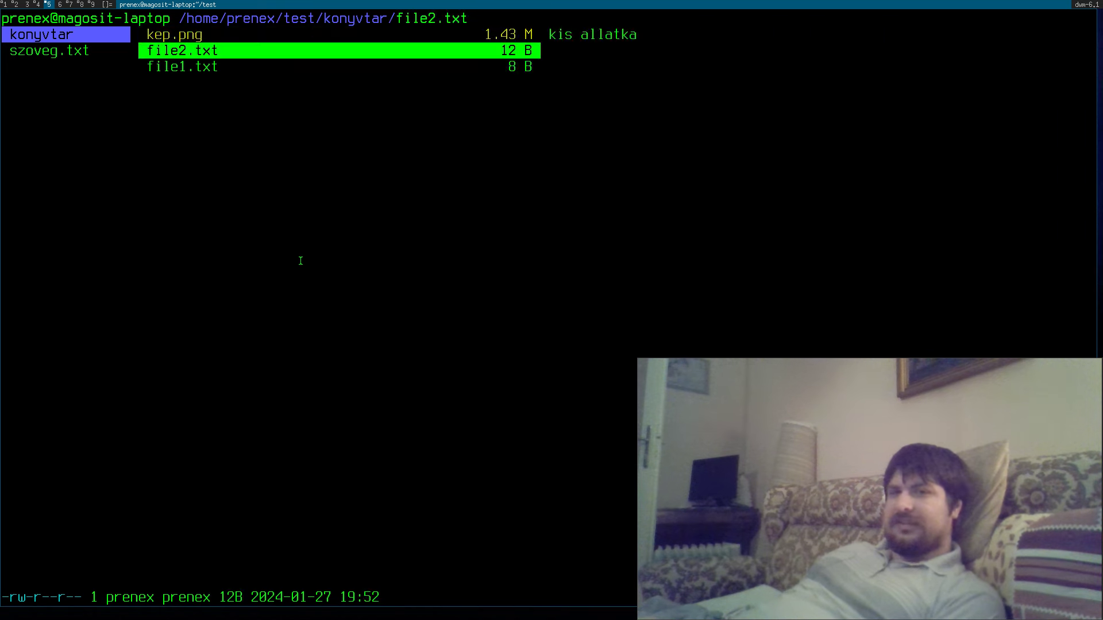
key("k")
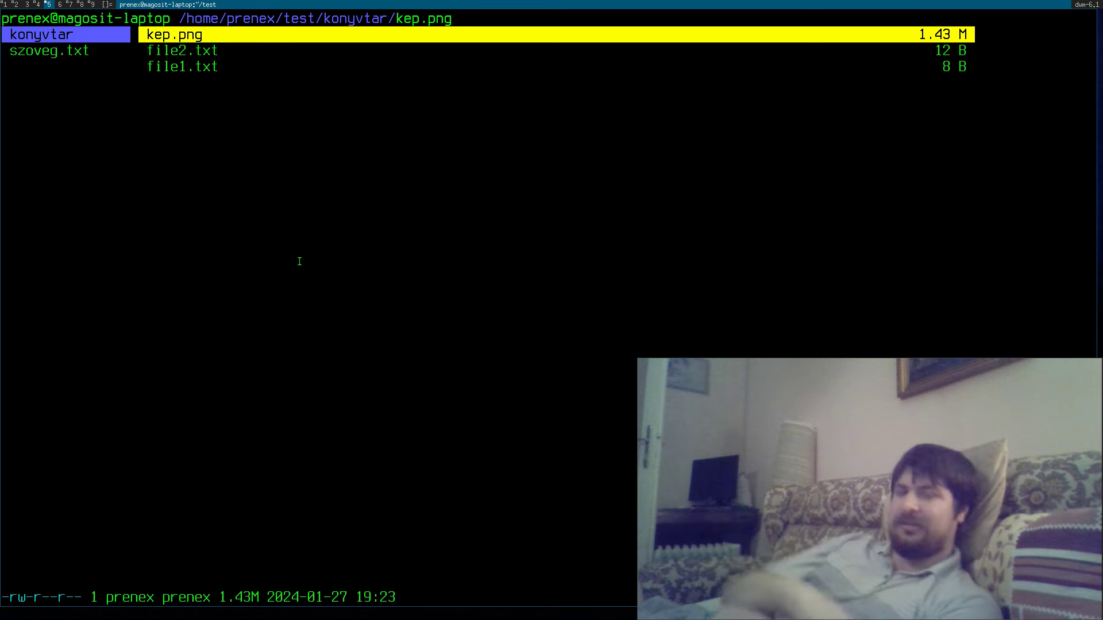
key("q")
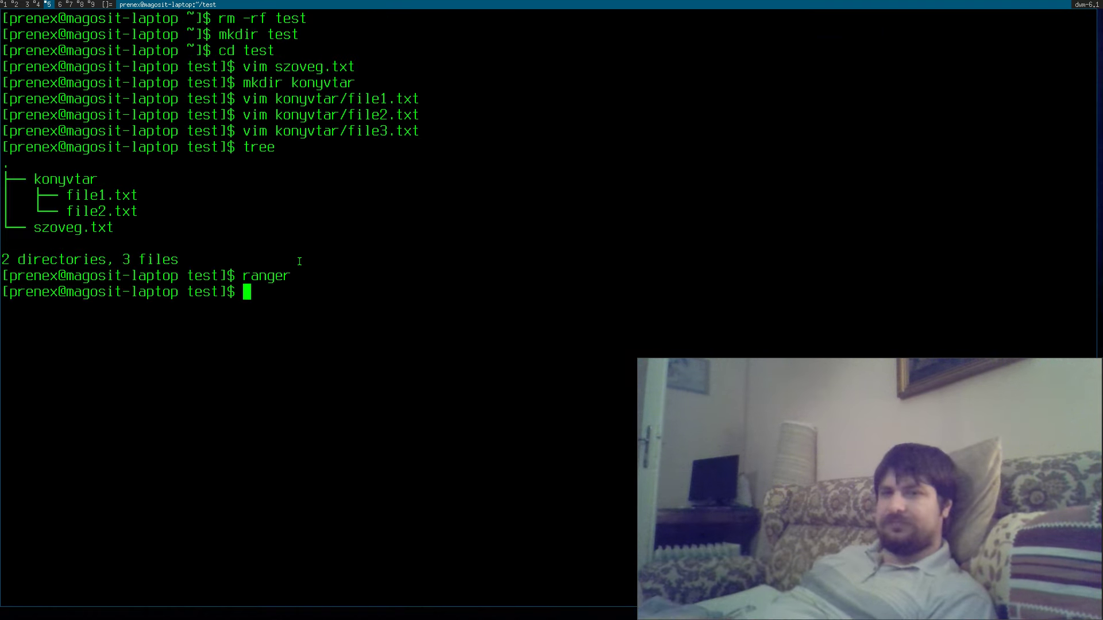
Step: Reopen ranger, look through the image and text files in konyvtar with their previews, and return to the shell
key("Up")
key("Return")
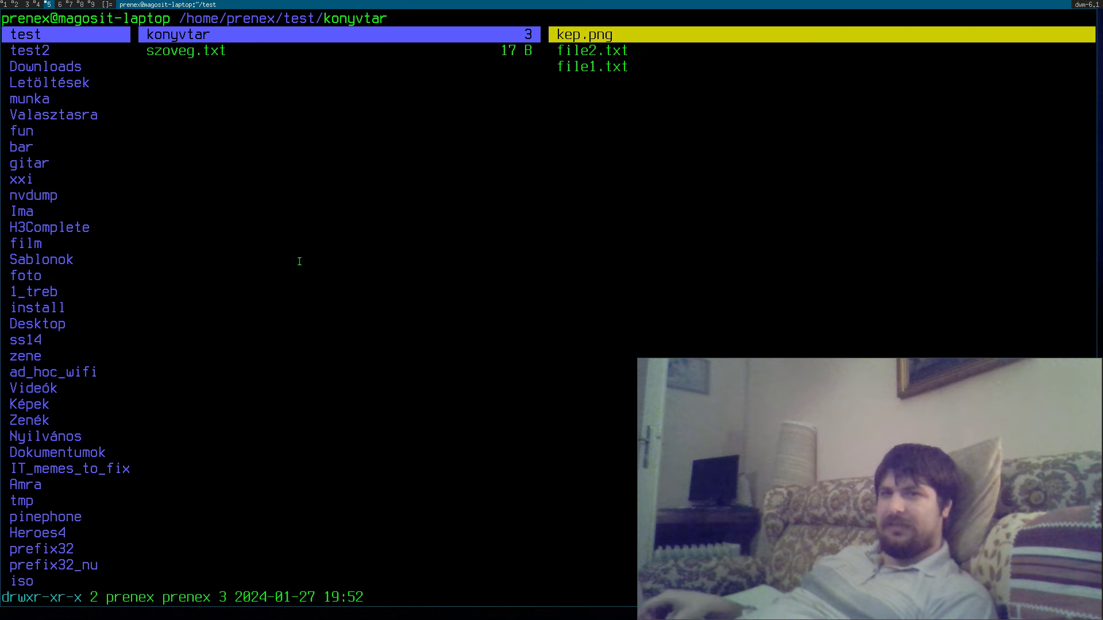
key("l")
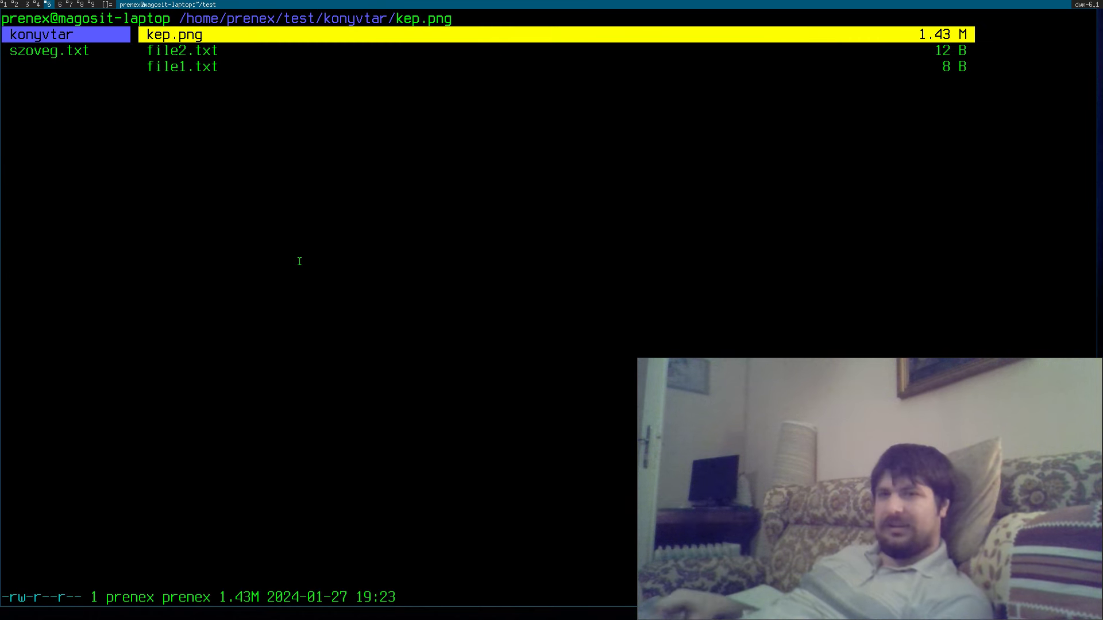
key("j")
key("j")
key("k")
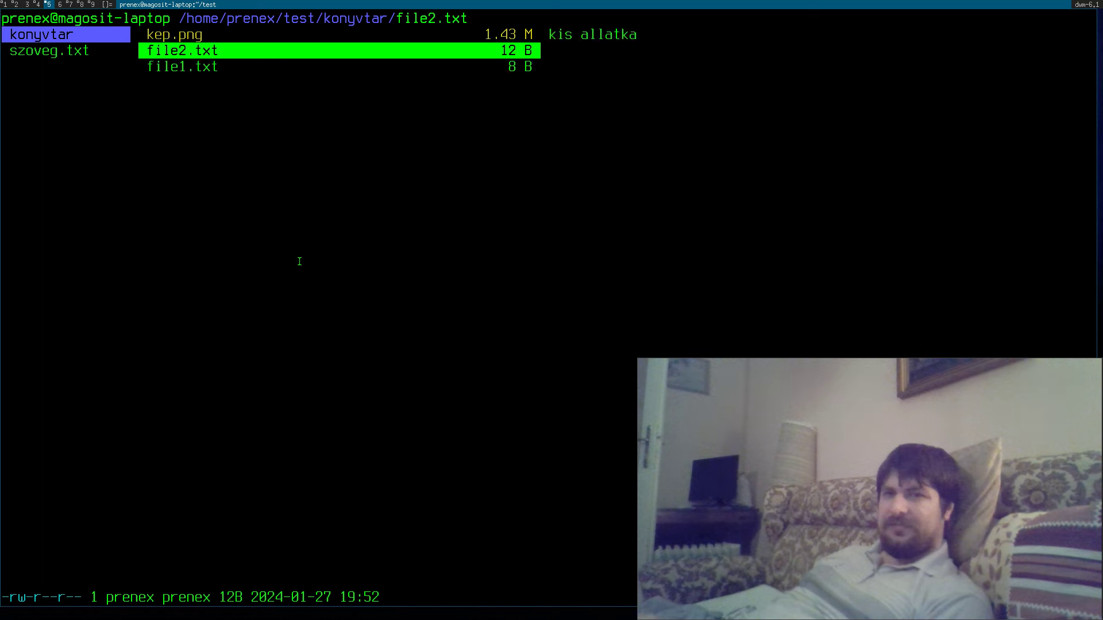
key("k")
key("j")
key("h")
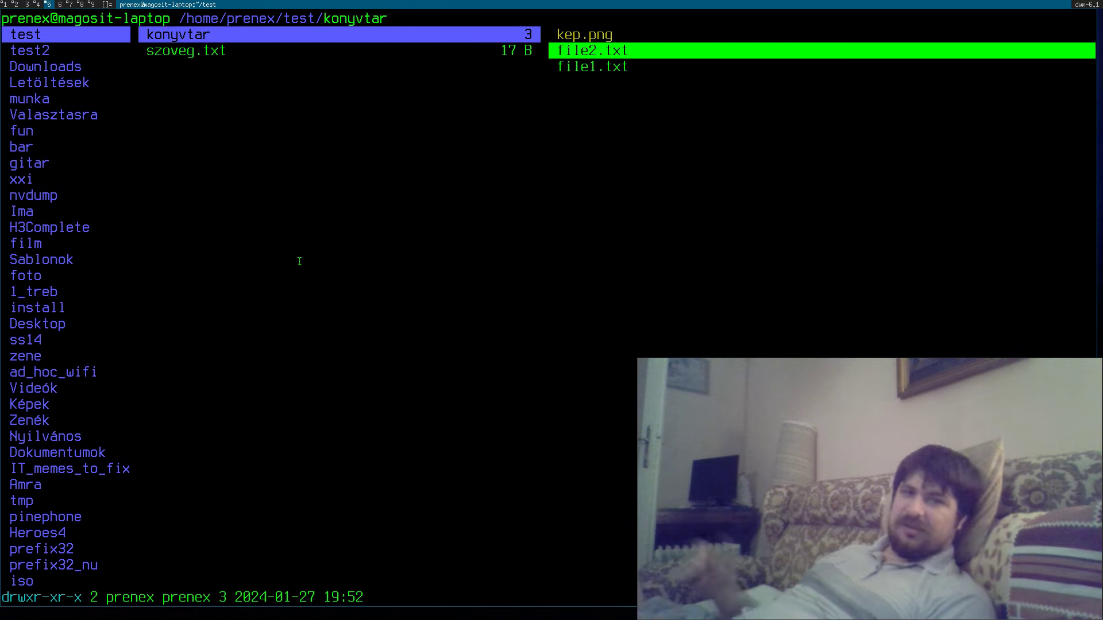
key("q")
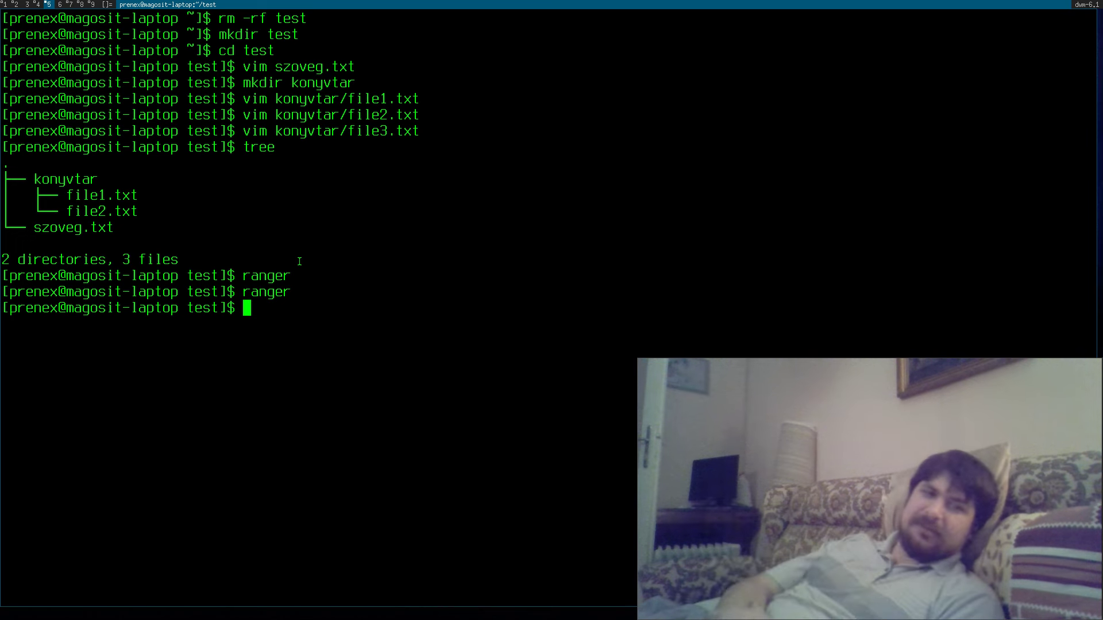